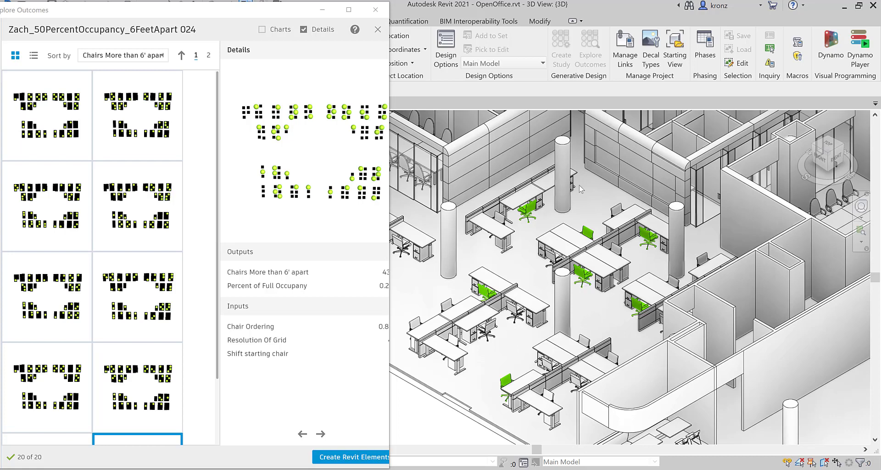
# Bring the Revit 3D office view with outcome 024's green chairs in front of Explore Outcomes.
pyautogui.click(509, 275)
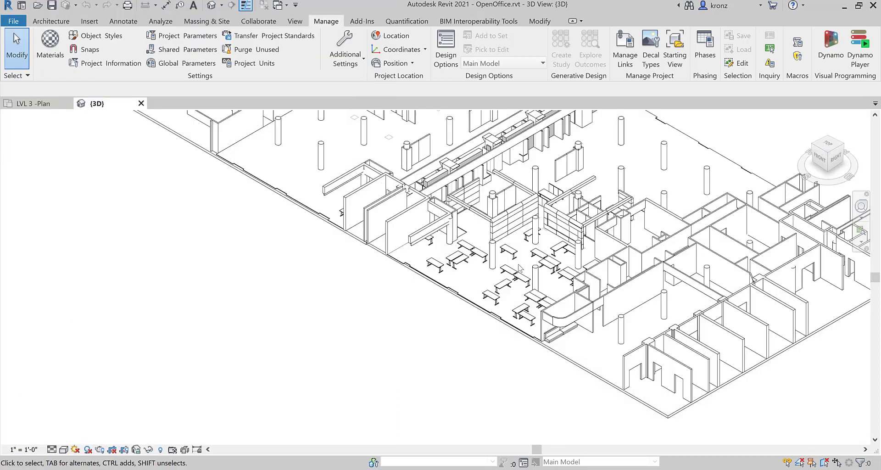
pyautogui.moveTo(494, 335); pyautogui.dragTo(481, 358, button='middle')
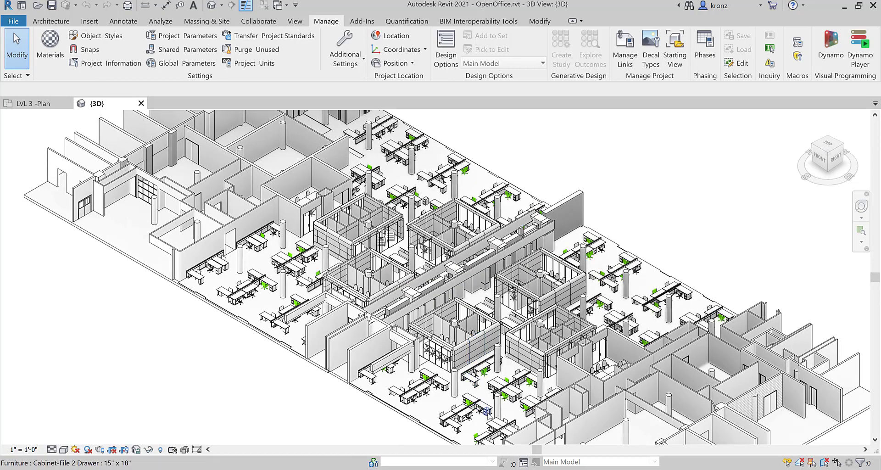
pyautogui.scroll(2, 491, 415)
pyautogui.scroll(2, 490, 413)
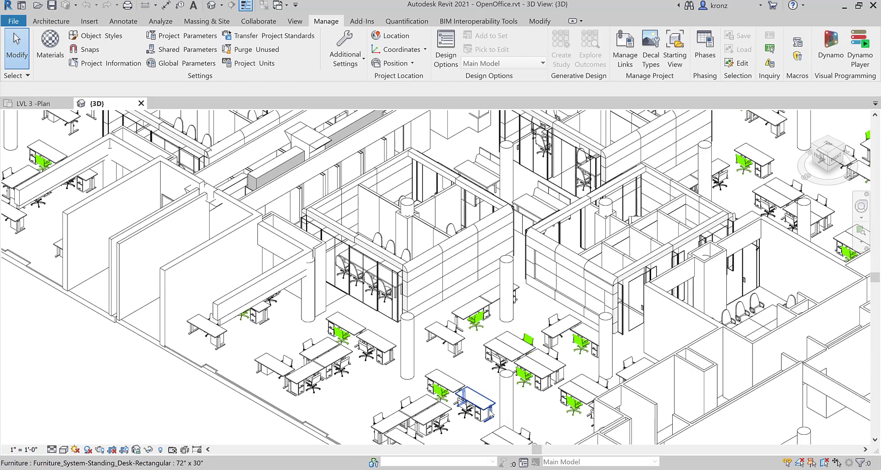
pyautogui.scroll(3, 491, 393)
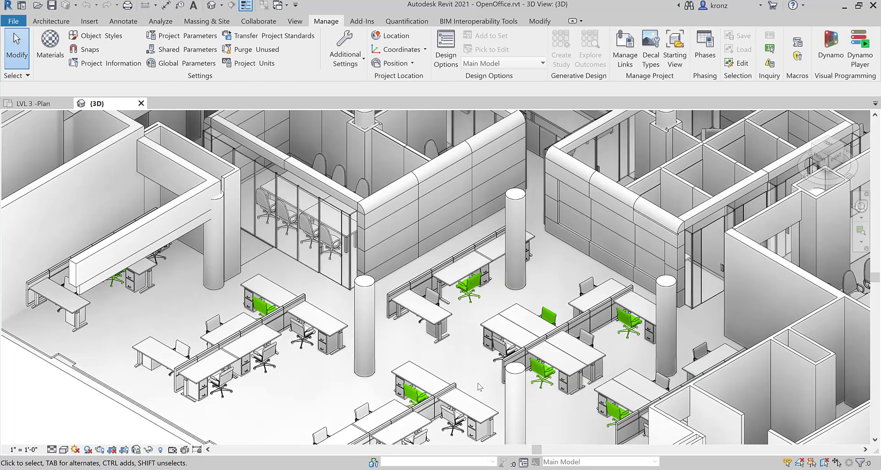
pyautogui.moveTo(490, 388); pyautogui.dragTo(503, 281, button='middle')
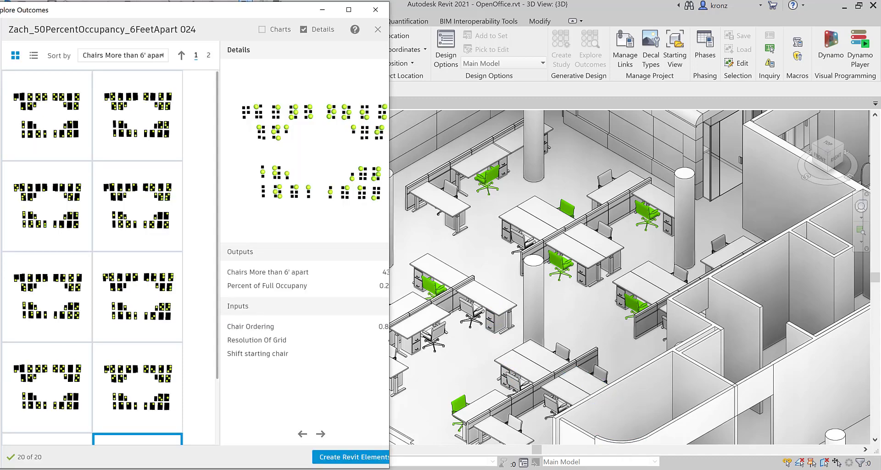
# Create Revit elements for two other outcomes' chair layouts, then bring up the Re-occupancy PDF.
pyautogui.click(135, 211)
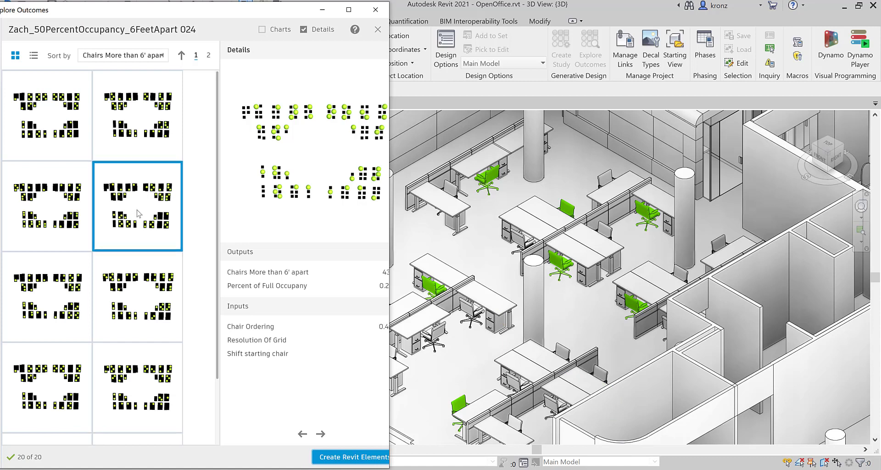
pyautogui.click(343, 462)
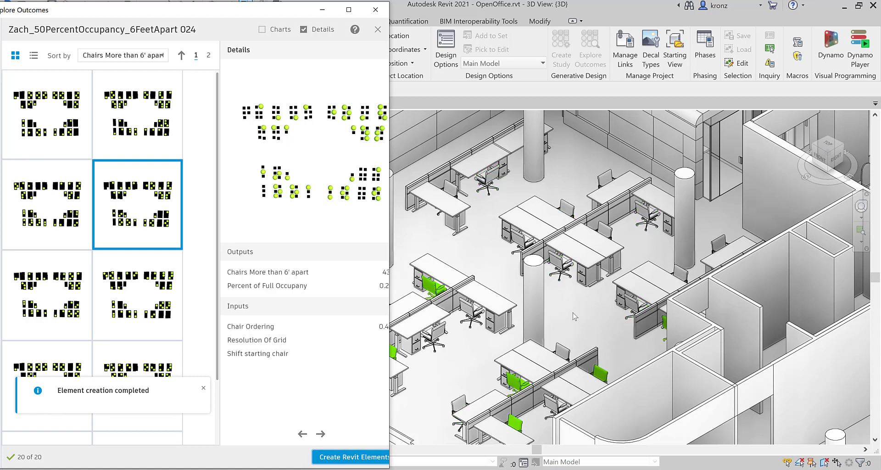
pyautogui.click(78, 290)
pyautogui.click(349, 457)
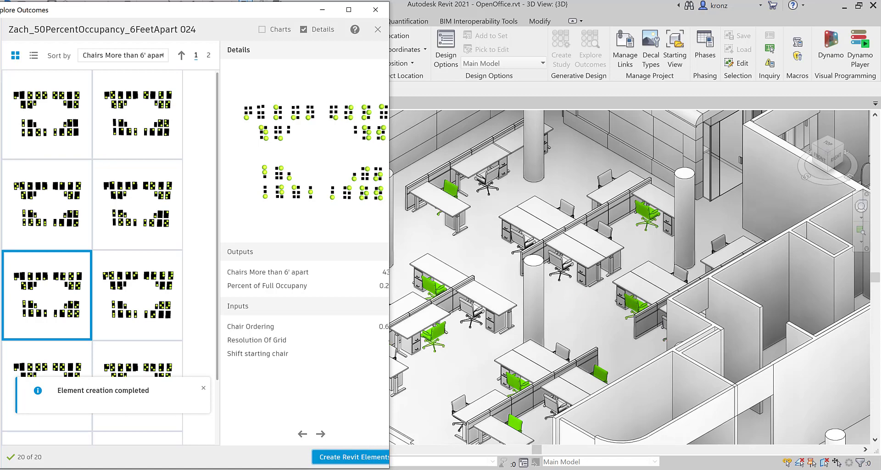
pyautogui.click(548, 459)
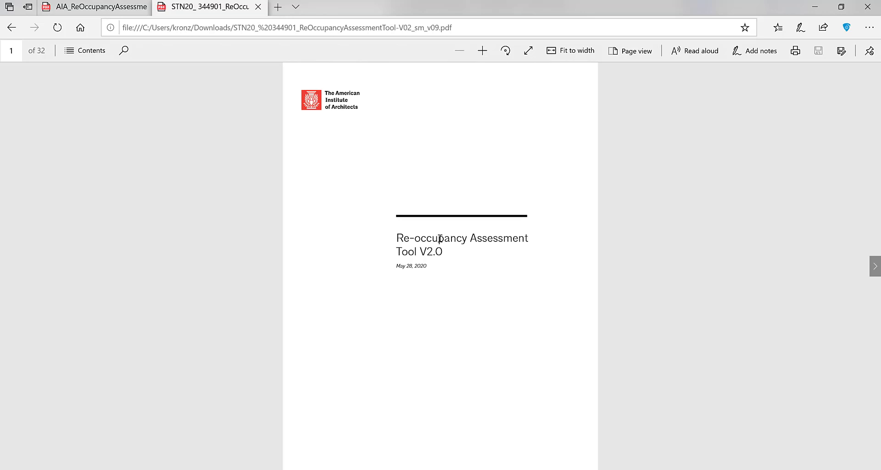
# Zoom and scroll through the Re-occupancy Assessment PDF's early pages, past the hierarchy of controls figure.
pyautogui.keyDown('ctrl'); pyautogui.scroll(3, 438, 248); pyautogui.keyUp('ctrl')
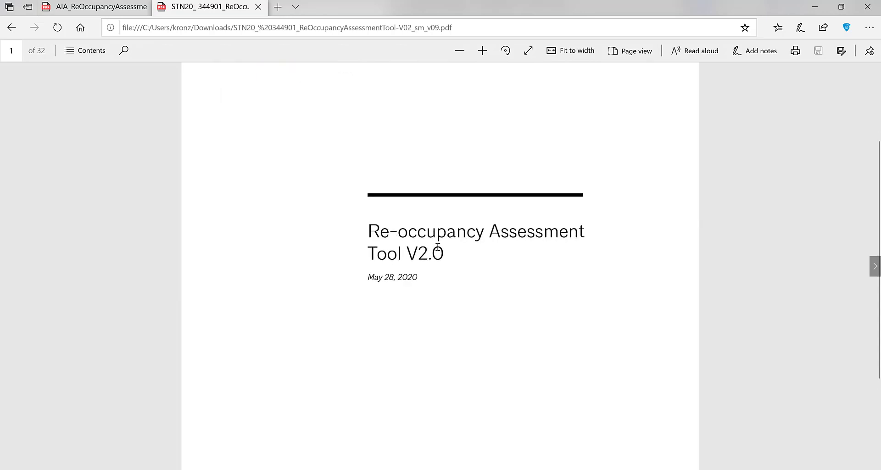
pyautogui.keyDown('ctrl'); pyautogui.scroll(-3, 439, 247); pyautogui.keyUp('ctrl')
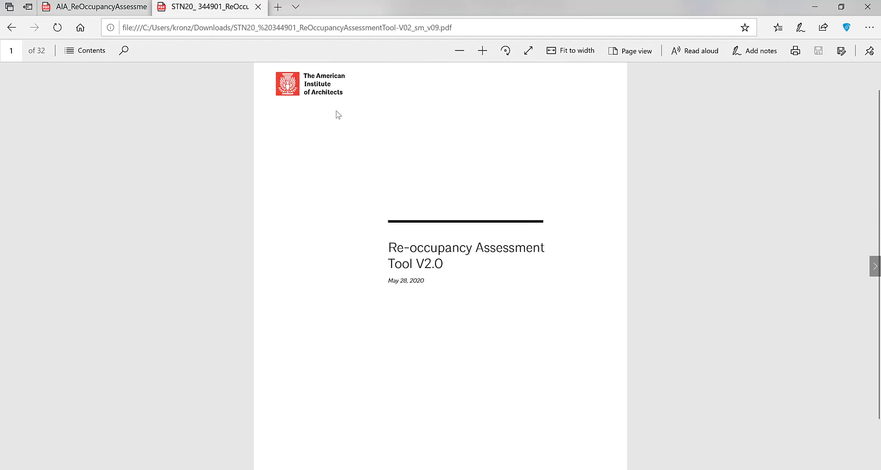
pyautogui.keyDown('ctrl'); pyautogui.scroll(1, 335, 114); pyautogui.keyUp('ctrl')
pyautogui.keyDown('ctrl'); pyautogui.scroll(1, 345, 189); pyautogui.keyUp('ctrl')
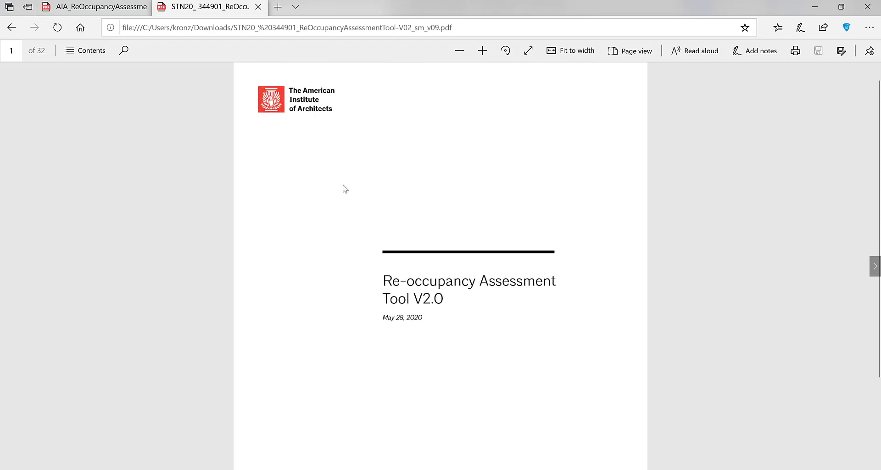
pyautogui.scroll(-3, 345, 189)
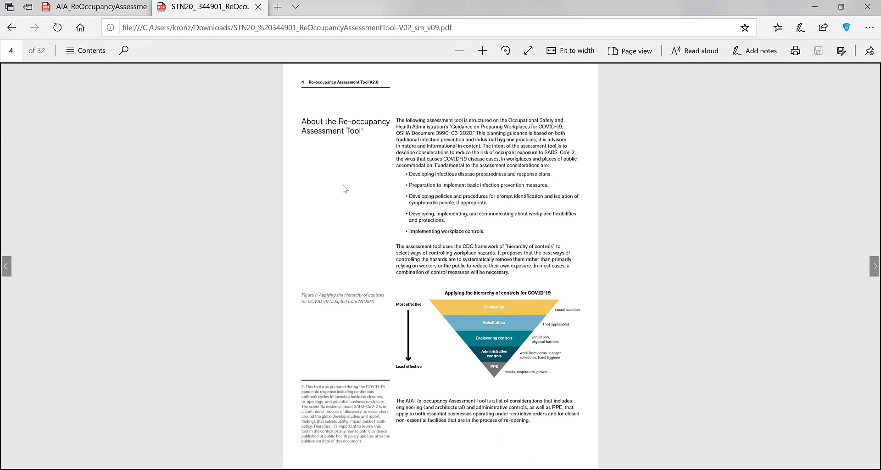
pyautogui.keyDown('ctrl'); pyautogui.scroll(4, 529, 416); pyautogui.keyUp('ctrl')
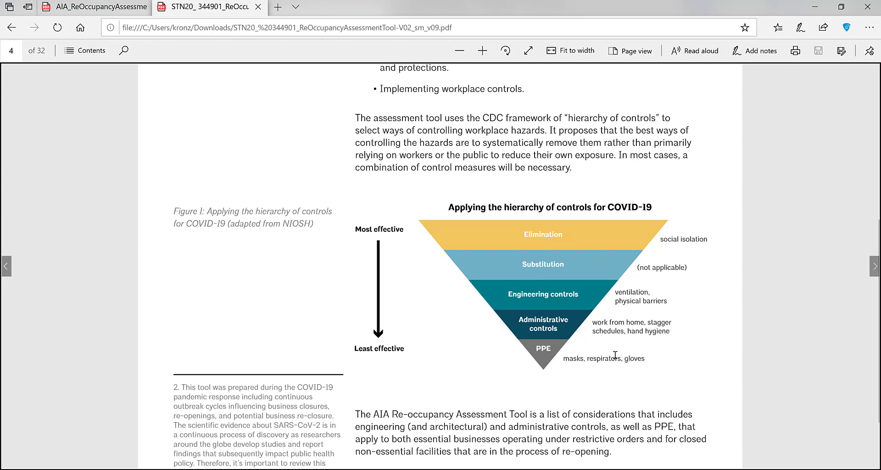
pyautogui.keyDown('ctrl'); pyautogui.scroll(-5, 614, 355); pyautogui.keyUp('ctrl')
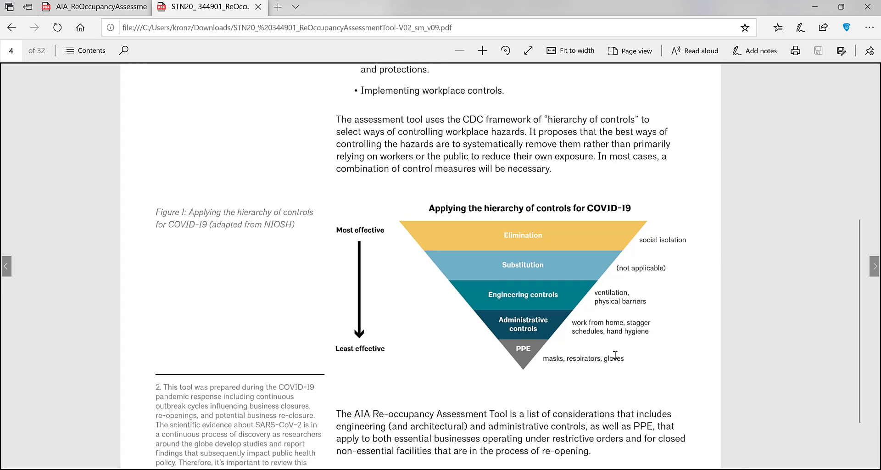
pyautogui.scroll(-4, 614, 355)
pyautogui.scroll(2, 615, 355)
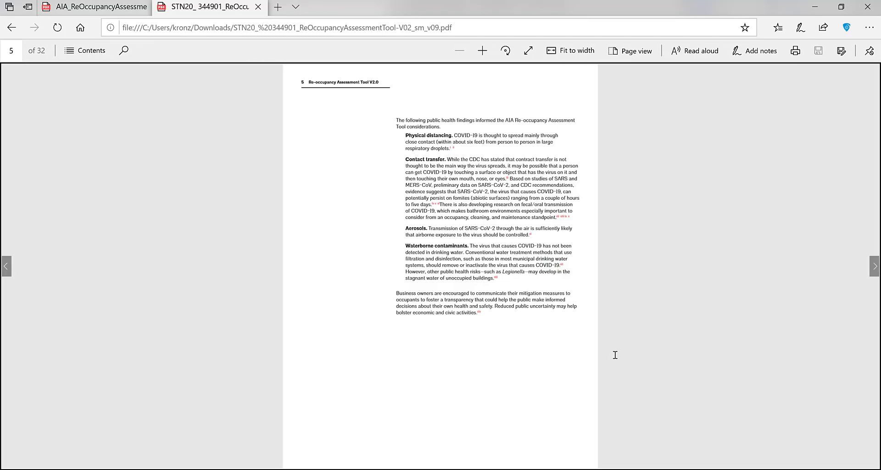
# Scroll to page 8 and enlarge the 3.2 Space planning checklist on furniture density and spacing.
pyautogui.scroll(-2, 615, 354)
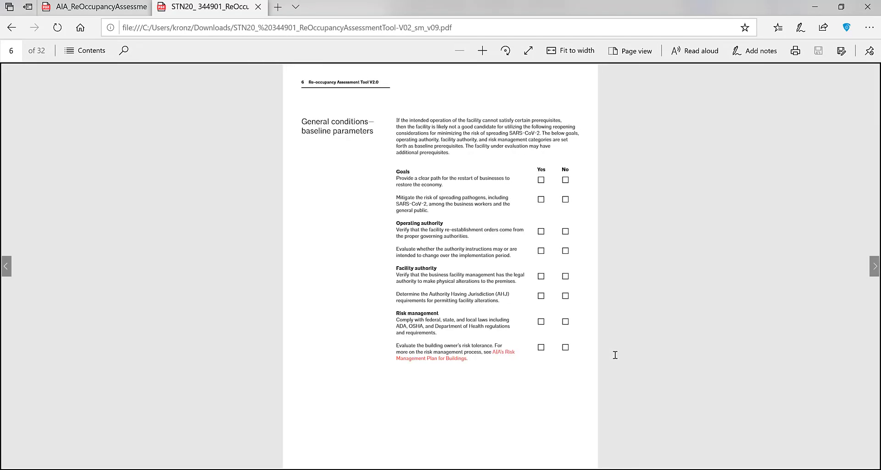
pyautogui.scroll(-2, 615, 355)
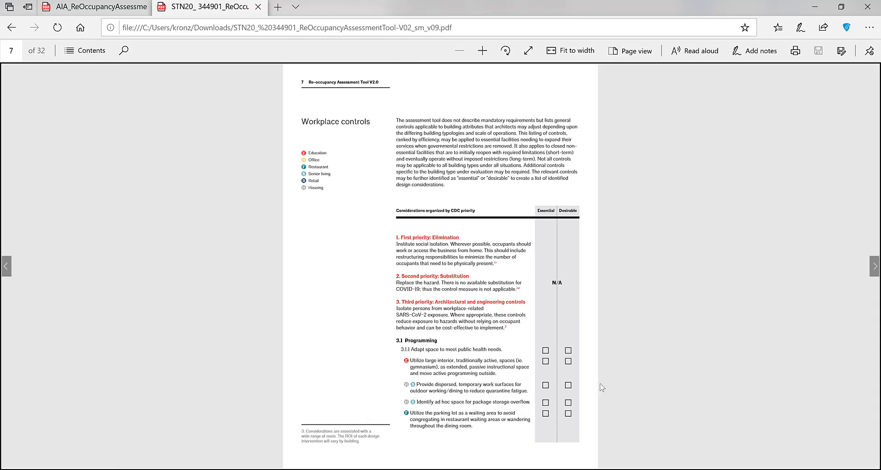
pyautogui.keyDown('ctrl'); pyautogui.scroll(1, 466, 324); pyautogui.keyUp('ctrl')
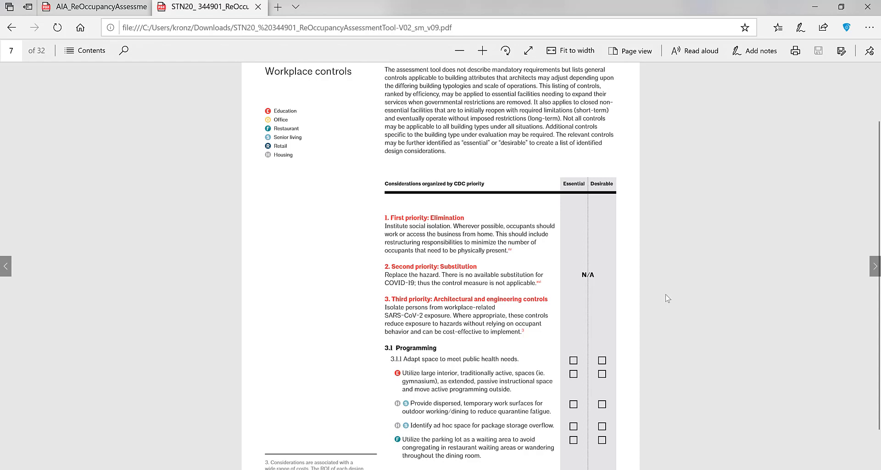
pyautogui.keyDown('ctrl'); pyautogui.scroll(-3, 633, 295); pyautogui.keyUp('ctrl')
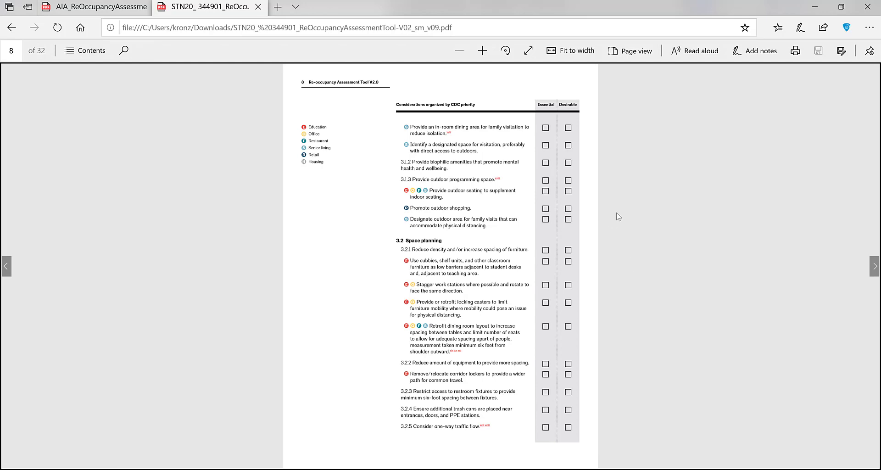
pyautogui.keyDown('ctrl'); pyautogui.scroll(4, 472, 291); pyautogui.keyUp('ctrl')
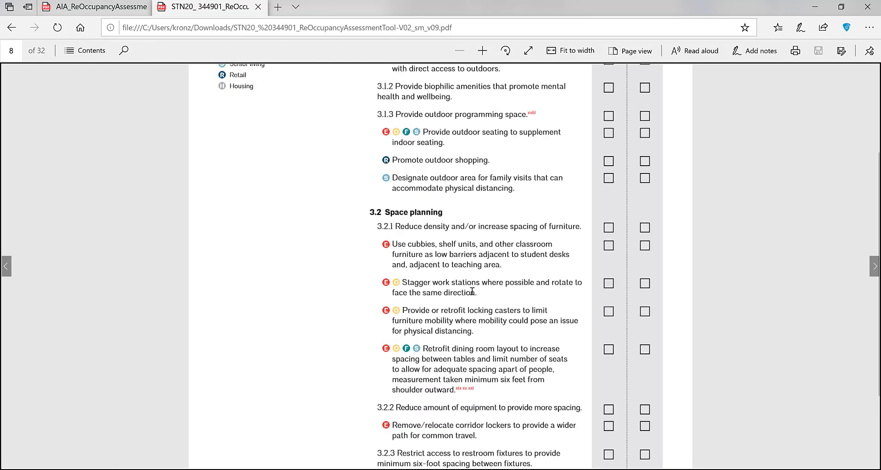
pyautogui.keyDown('ctrl'); pyautogui.scroll(1, 472, 291); pyautogui.keyUp('ctrl')
pyautogui.scroll(-2, 479, 291)
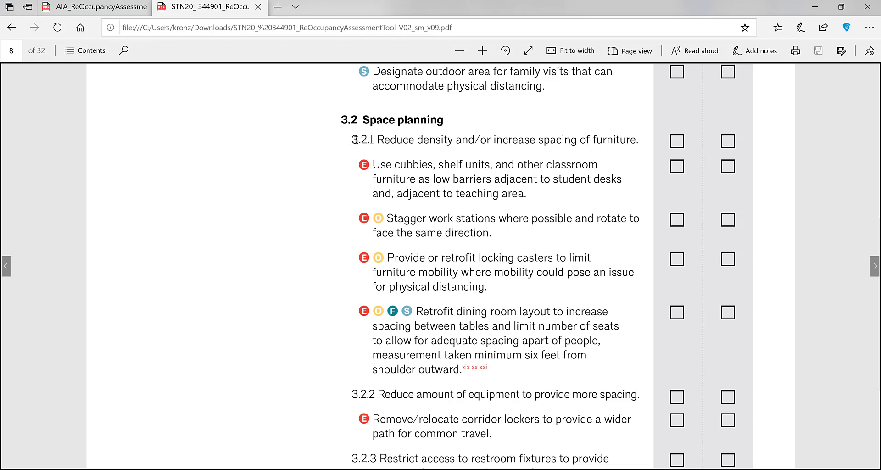
# Highlight the 3.2.1 Reduce density and Stagger work stations guidance in the PDF.
pyautogui.moveTo(354, 140); pyautogui.dragTo(455, 140)
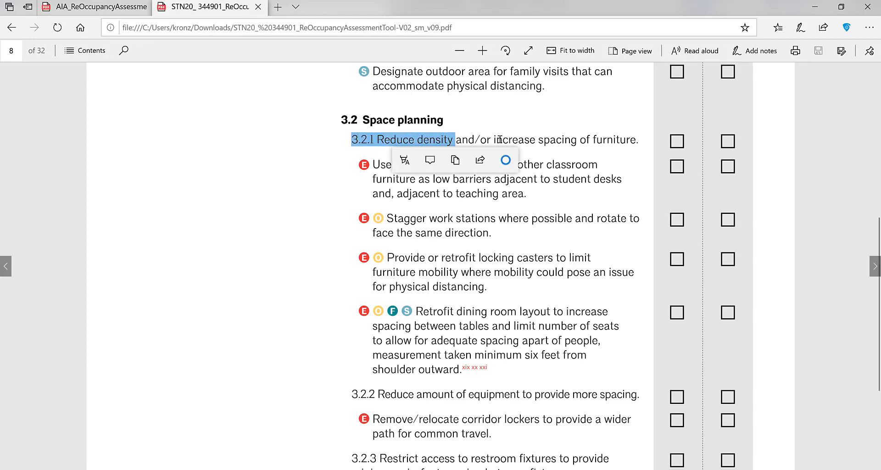
pyautogui.click(567, 136)
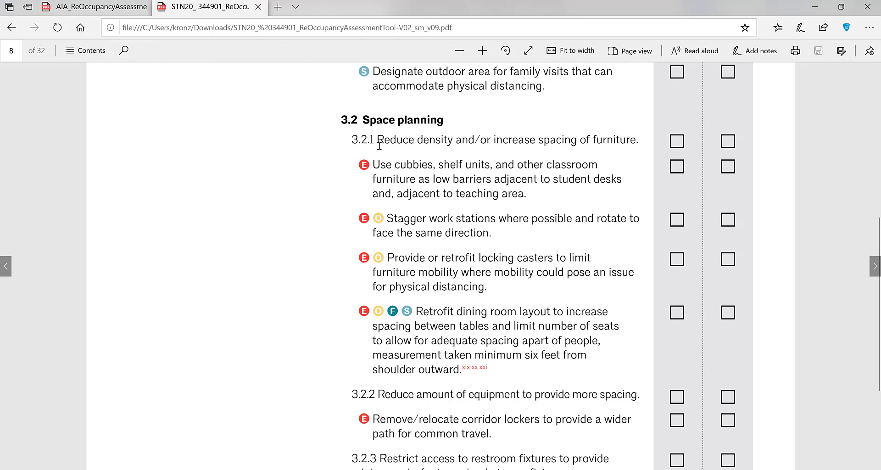
pyautogui.moveTo(377, 140); pyautogui.dragTo(454, 141)
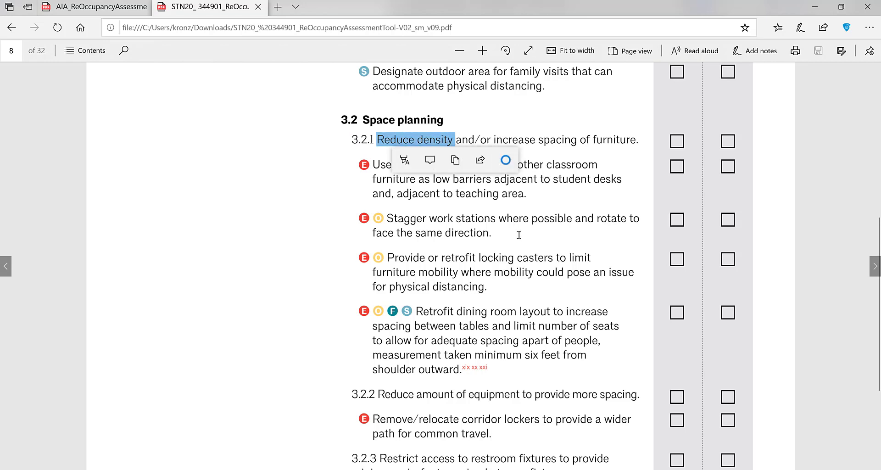
pyautogui.click(481, 234)
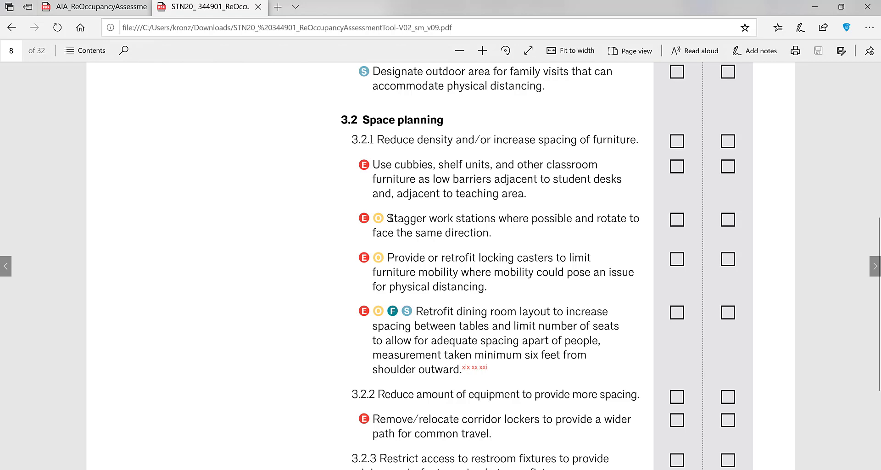
pyautogui.moveTo(388, 218); pyautogui.dragTo(495, 236)
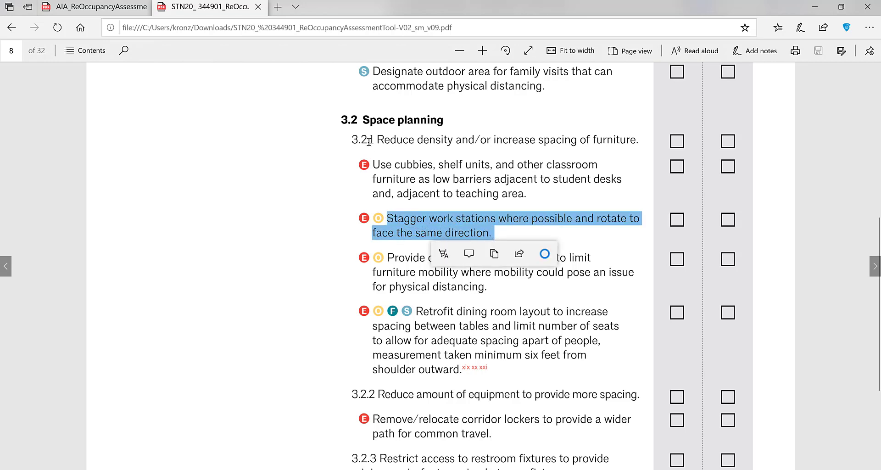
pyautogui.moveTo(351, 139); pyautogui.dragTo(379, 220)
pyautogui.click(497, 232)
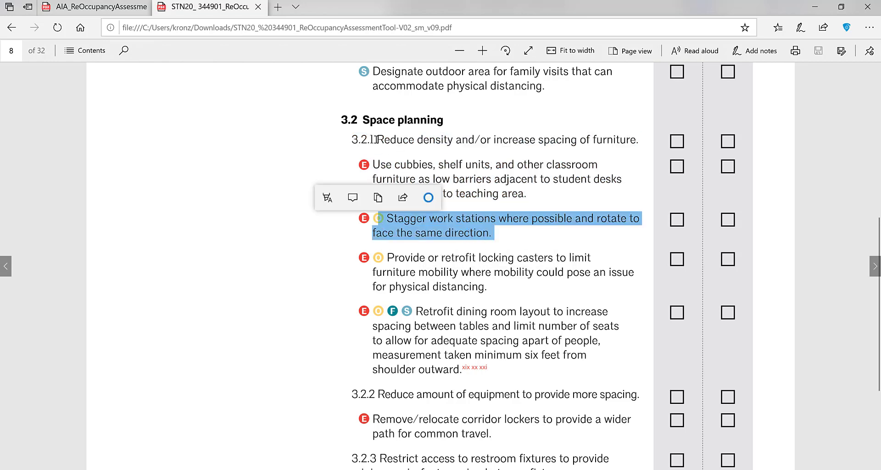
pyautogui.click(161, 240)
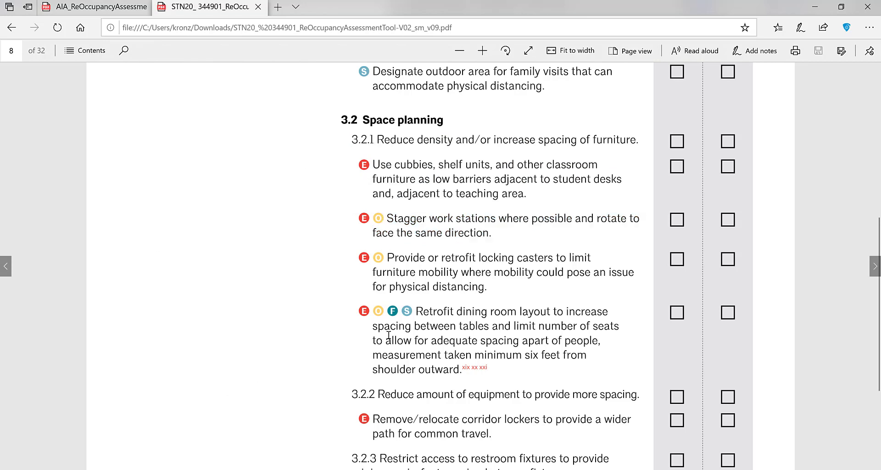
# Minimize Edge and return to the Revit model window.
pyautogui.scroll(8, 388, 336)
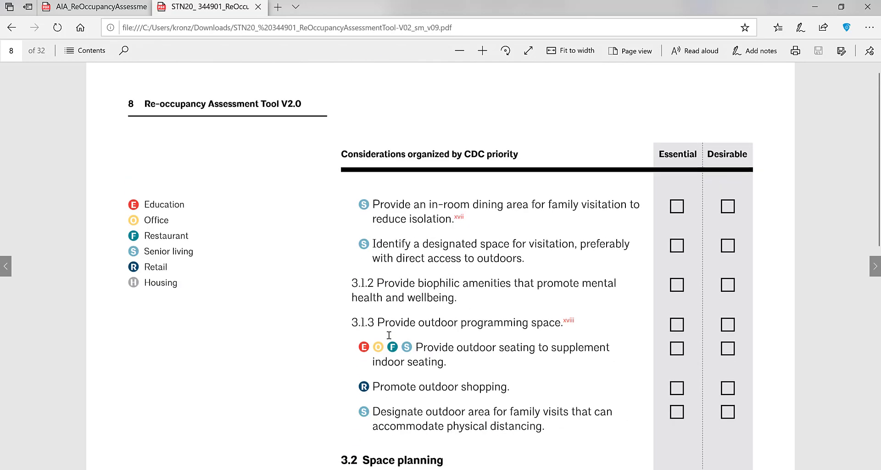
pyautogui.scroll(-7, 389, 335)
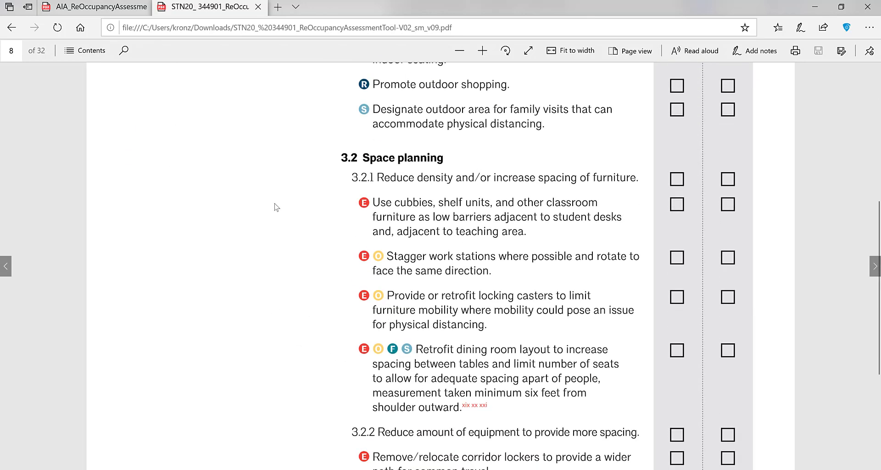
pyautogui.click(815, 9)
pyautogui.click(571, 46)
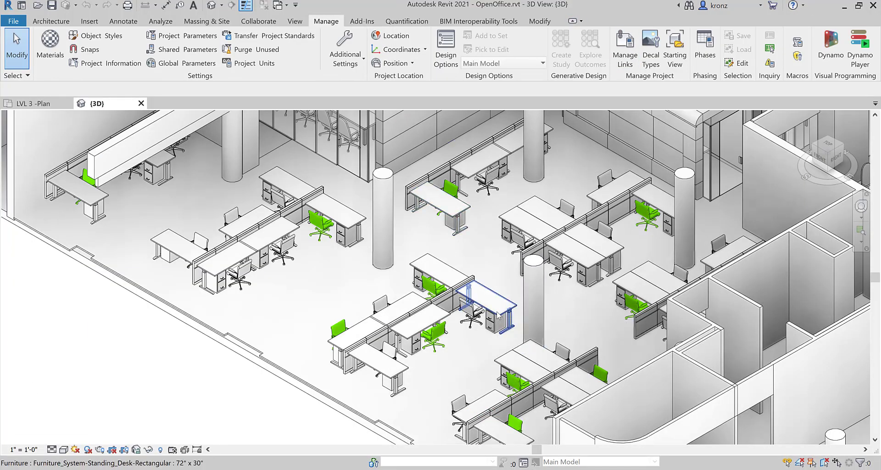
# Switch to the LVL 3 floor plan and launch Dynamo from the Manage tab.
pyautogui.click(43, 106)
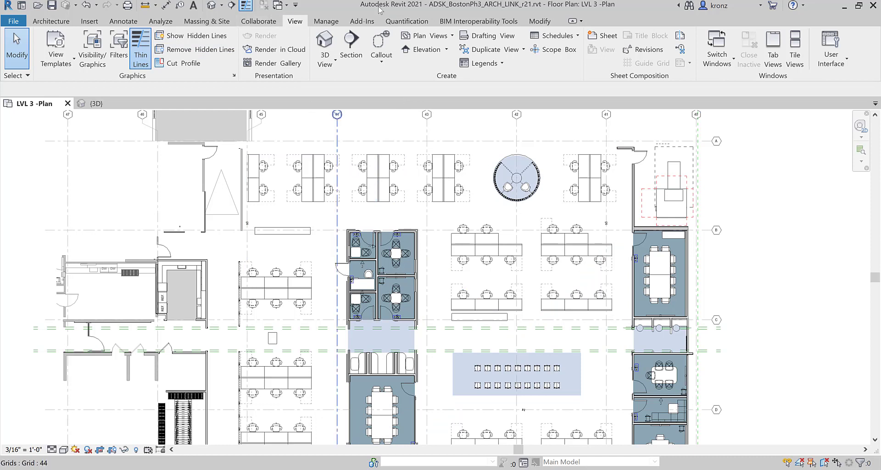
pyautogui.click(408, 22)
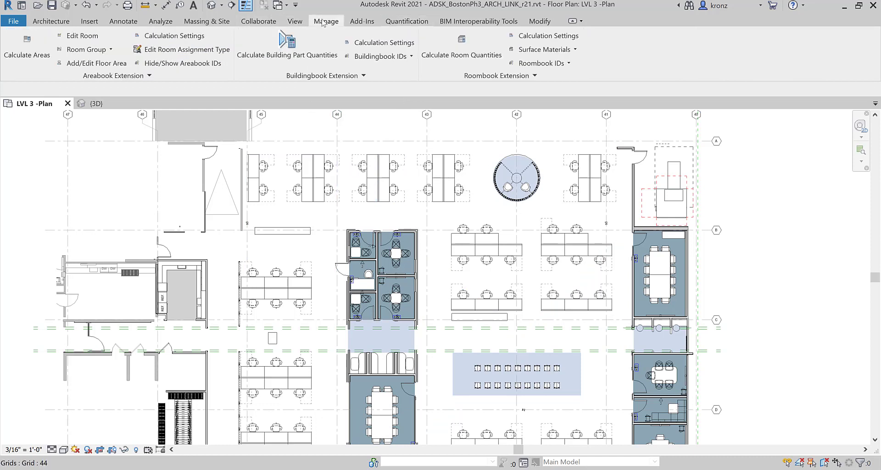
pyautogui.click(324, 21)
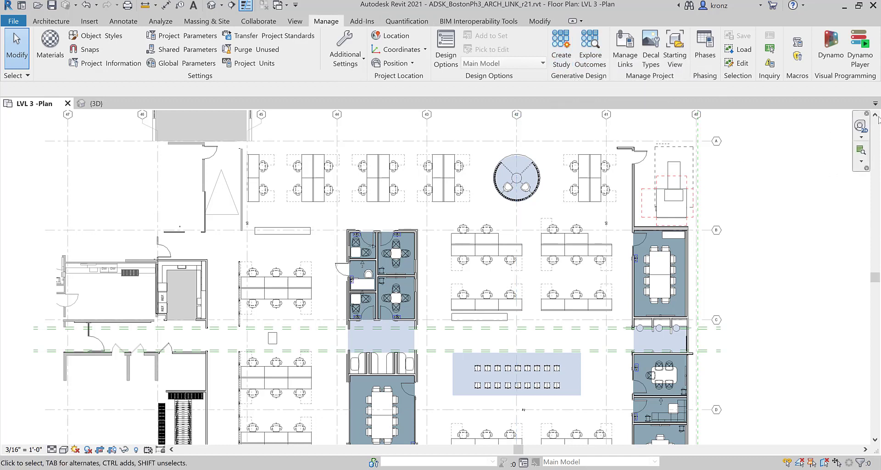
pyautogui.click(835, 59)
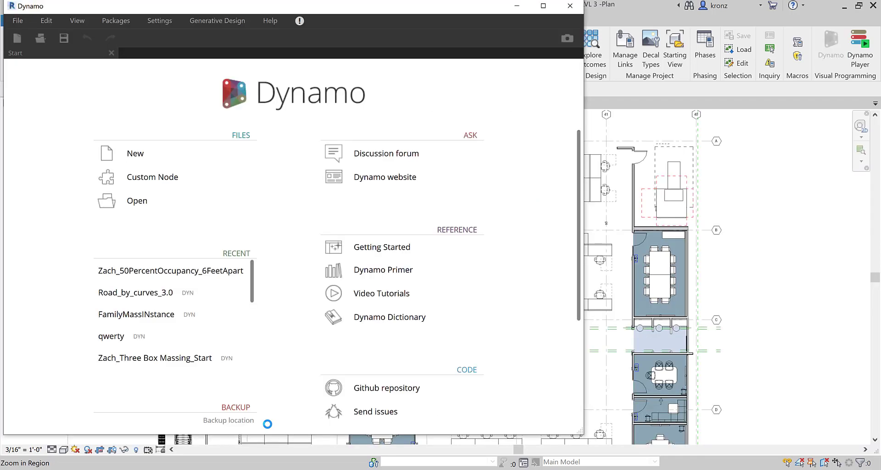
# Restore the Dynamo window and open the Zach_50PercentOccupancy_6FeetApart graph from Recent.
pyautogui.click(517, 6)
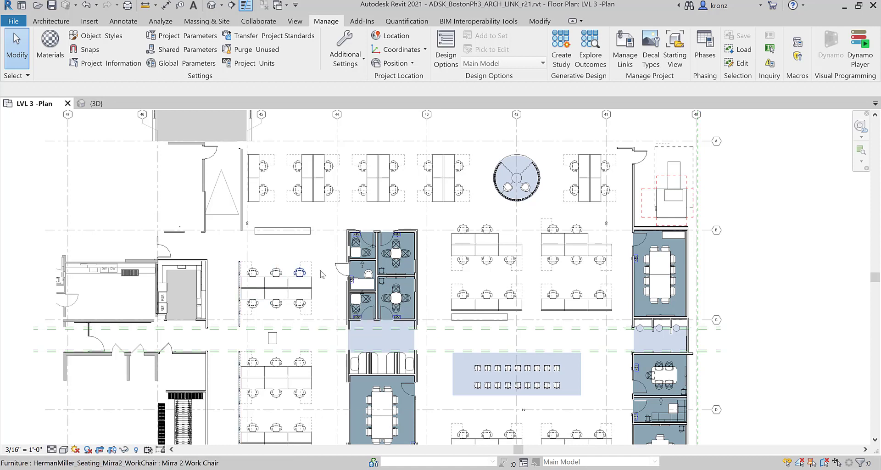
pyautogui.moveTo(683, 466)
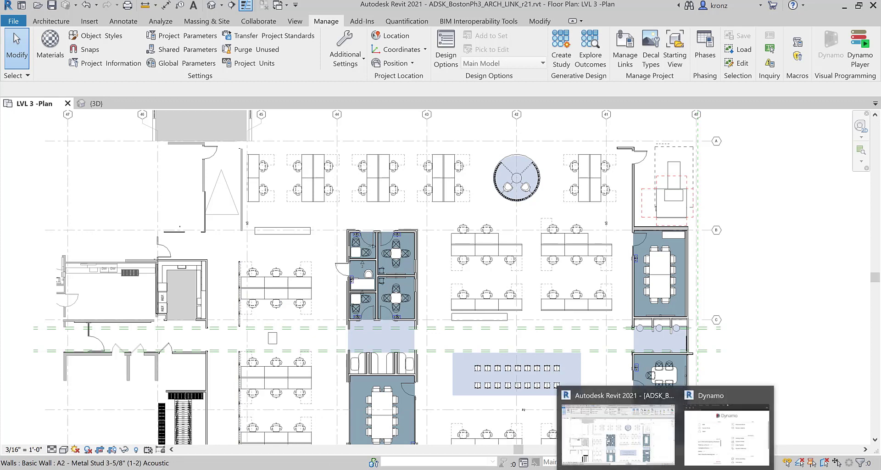
pyautogui.click(712, 439)
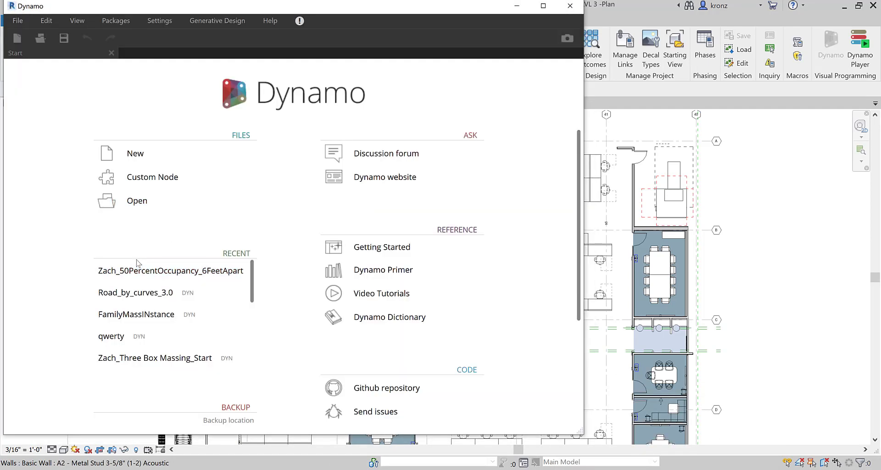
pyautogui.click(171, 272)
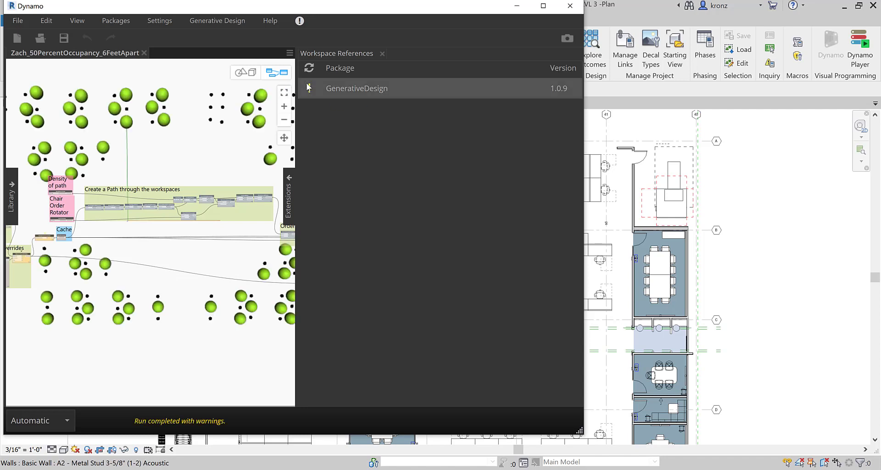
# Hide the Workspace References panel and maximize Dynamo to show the whole graph.
pyautogui.click(289, 200)
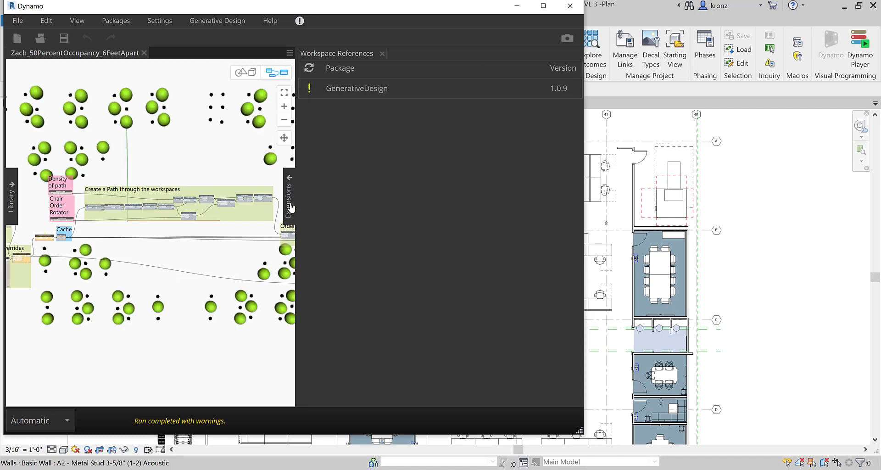
pyautogui.click(542, 6)
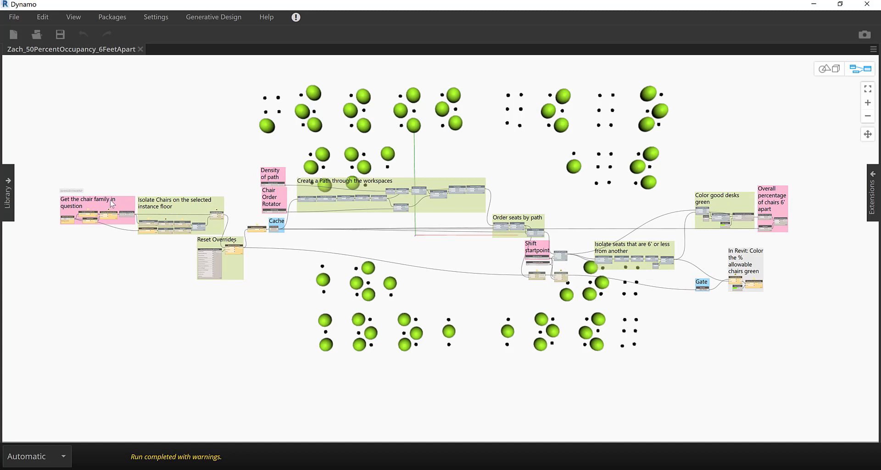
pyautogui.scroll(2, 113, 204)
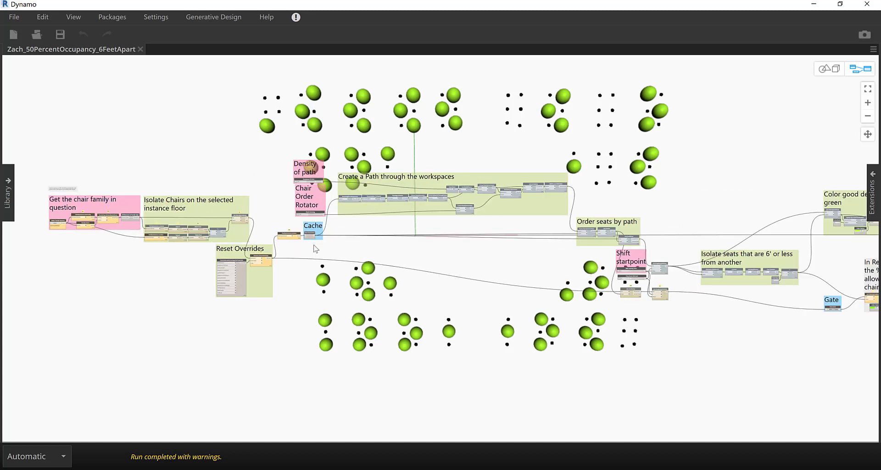
# Orbit and pan the 3D background preview of the chair spheres using Ctrl+B toggles.
pyautogui.hotkey('ctrl', 'b')
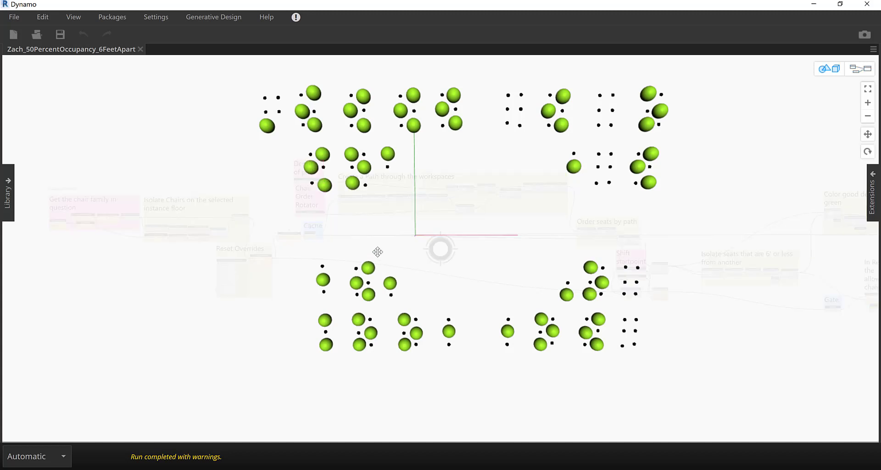
pyautogui.moveTo(378, 243); pyautogui.dragTo(369, 255, button='right')
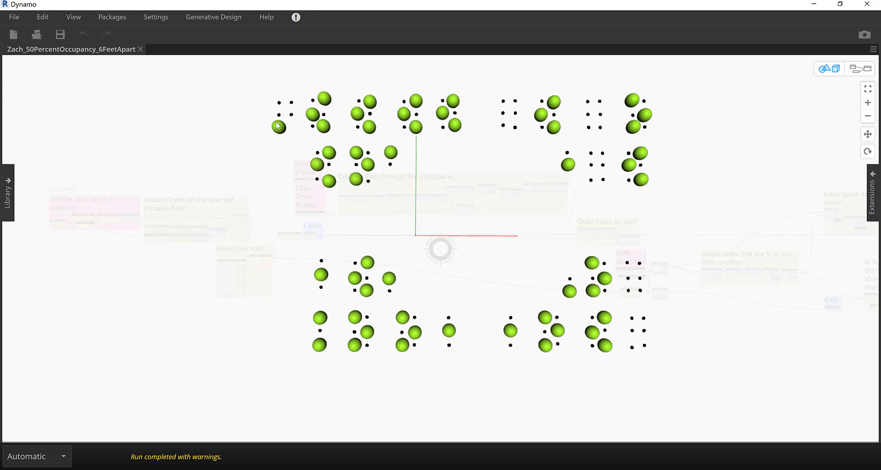
pyautogui.hotkey('ctrl', 'b')
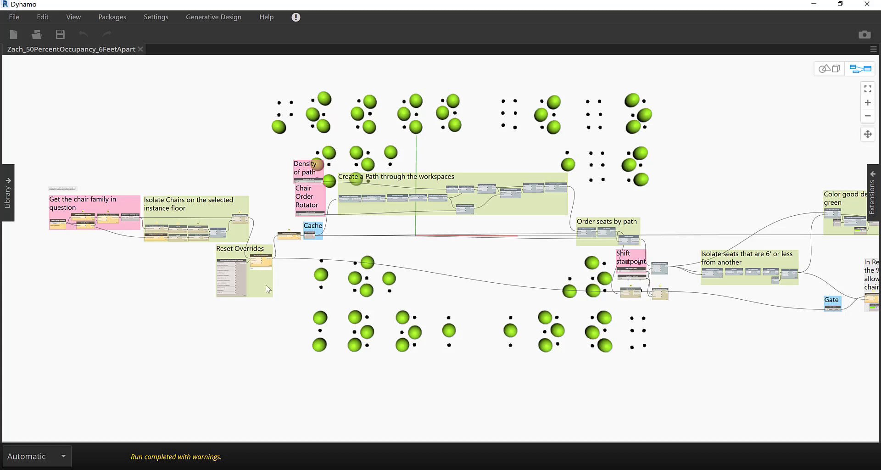
pyautogui.hotkey('ctrl', 'b')
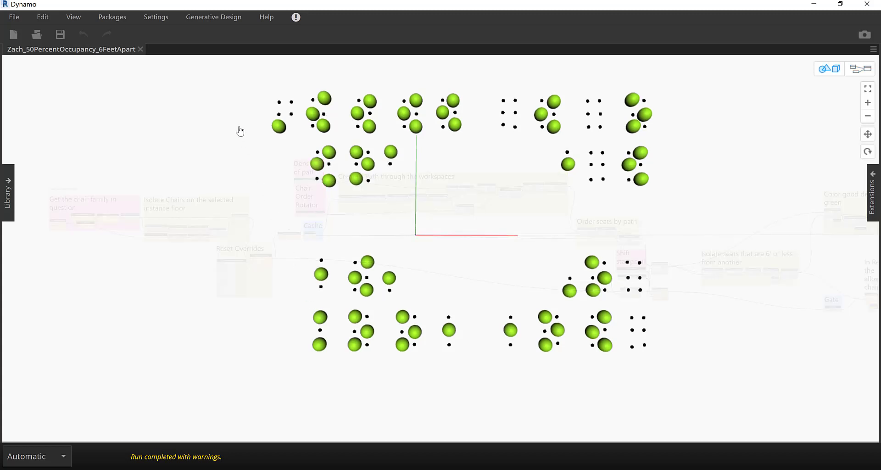
pyautogui.moveTo(372, 220); pyautogui.dragTo(413, 277, button='right')
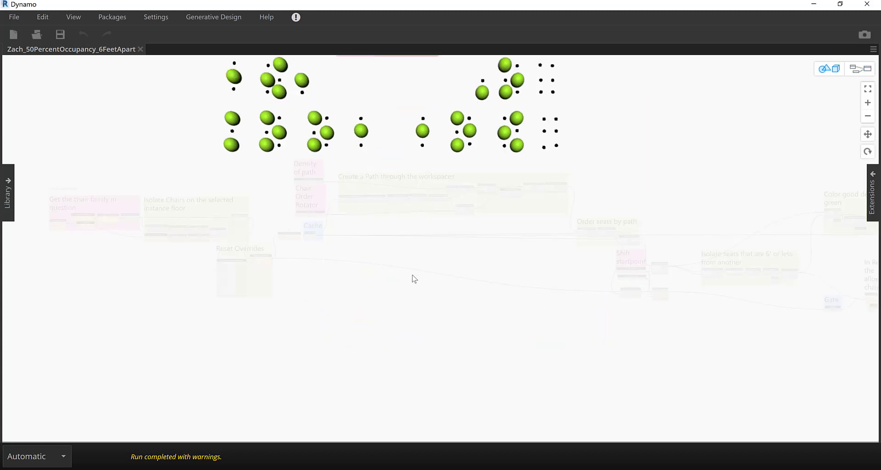
pyautogui.hotkey('ctrl', 'b')
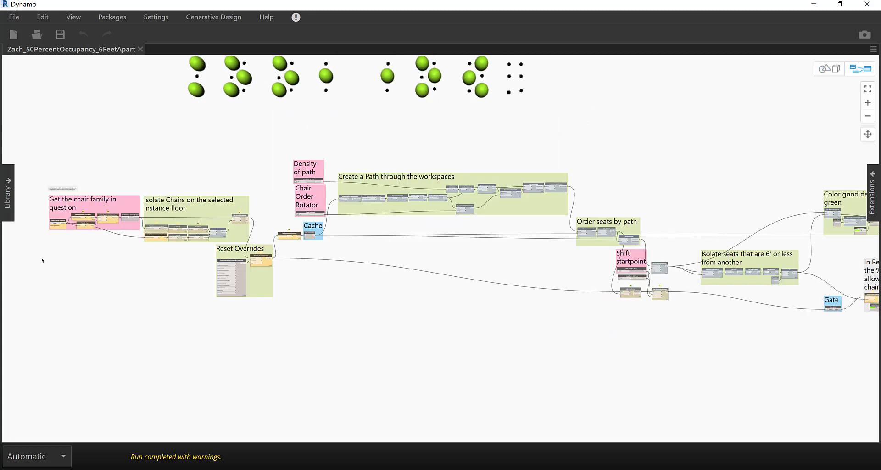
pyautogui.scroll(5, 51, 251)
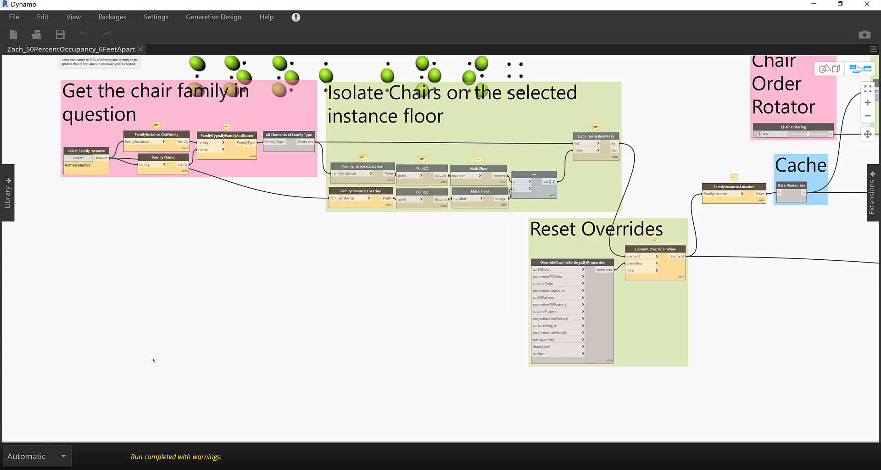
pyautogui.moveTo(146, 288); pyautogui.dragTo(174, 323, button='middle')
pyautogui.scroll(-4, 175, 323)
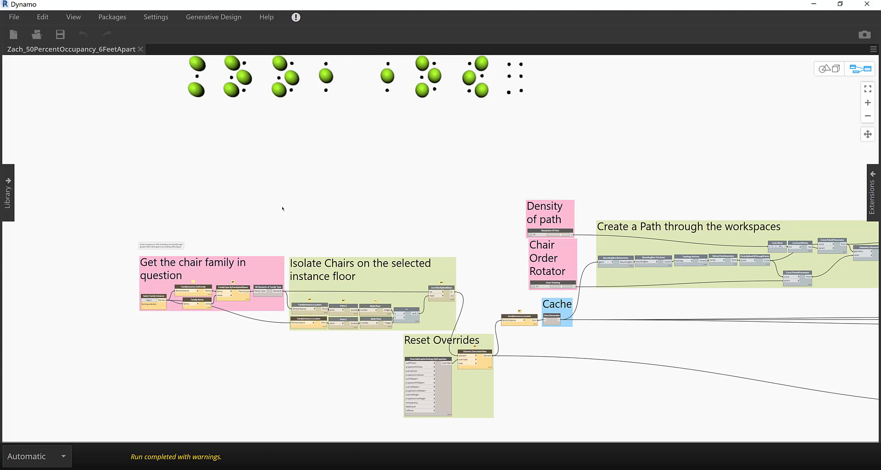
pyautogui.moveTo(451, 218); pyautogui.dragTo(249, 228, button='middle')
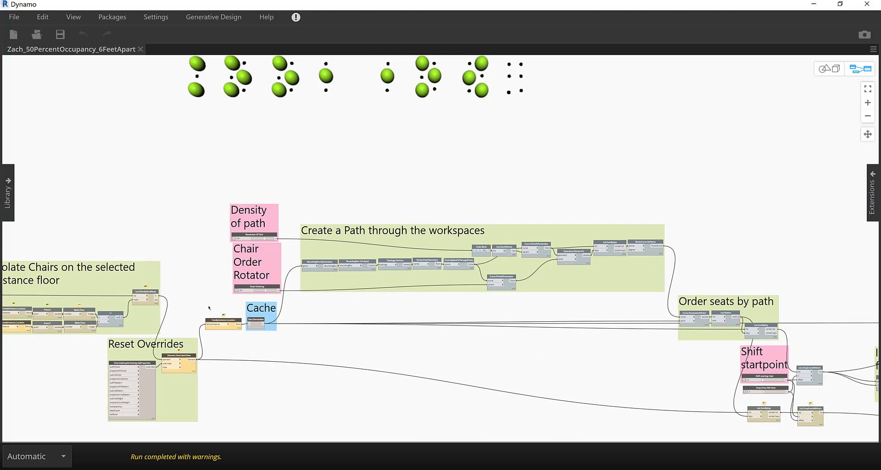
pyautogui.moveTo(199, 296); pyautogui.dragTo(185, 300, button='middle')
pyautogui.moveTo(281, 277); pyautogui.dragTo(460, 262, button='middle')
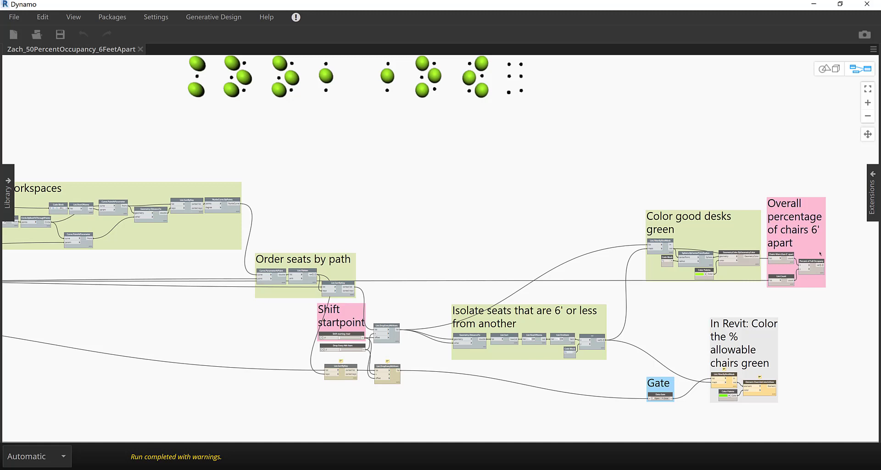
pyautogui.scroll(1, 759, 246)
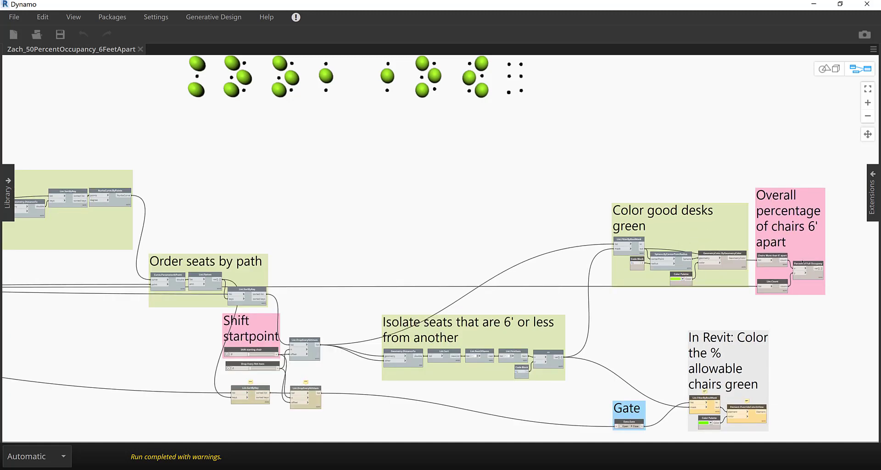
pyautogui.scroll(1, 820, 290)
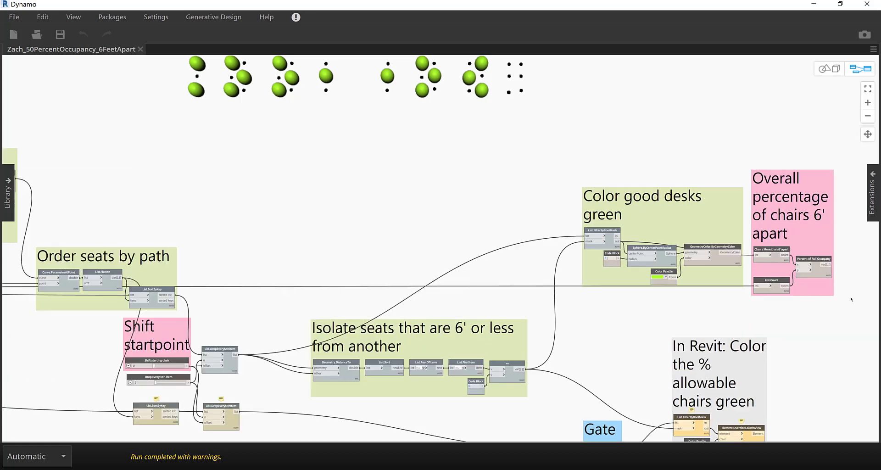
pyautogui.scroll(6, 830, 296)
pyautogui.moveTo(698, 202)
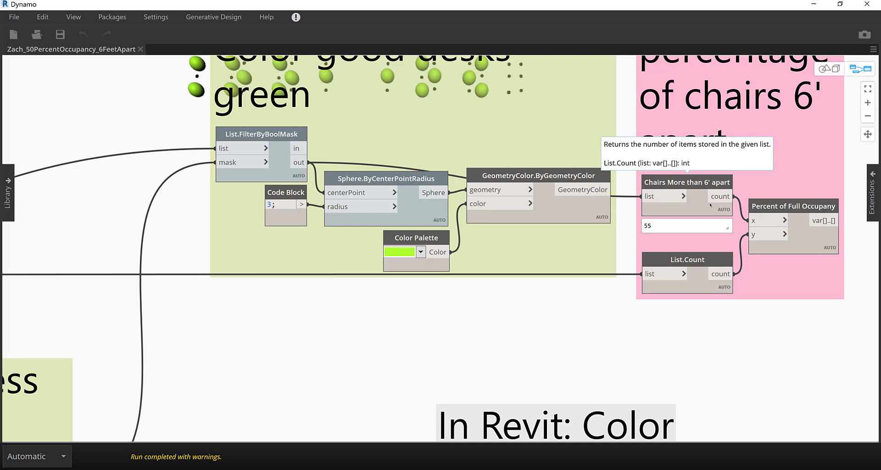
pyautogui.moveTo(813, 246)
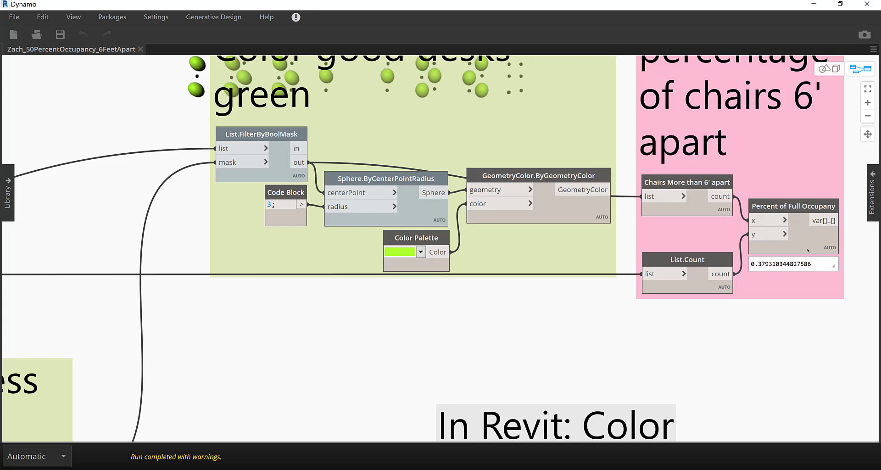
pyautogui.scroll(-5, 586, 307)
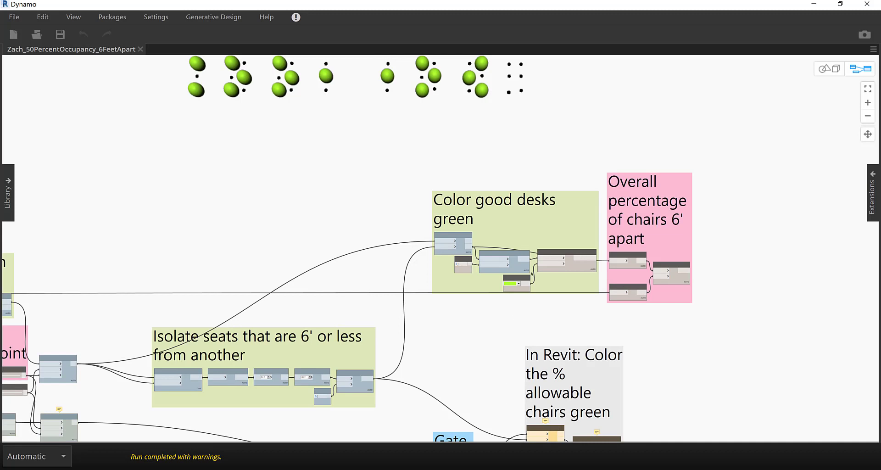
pyautogui.moveTo(533, 274); pyautogui.dragTo(562, 140, button='middle')
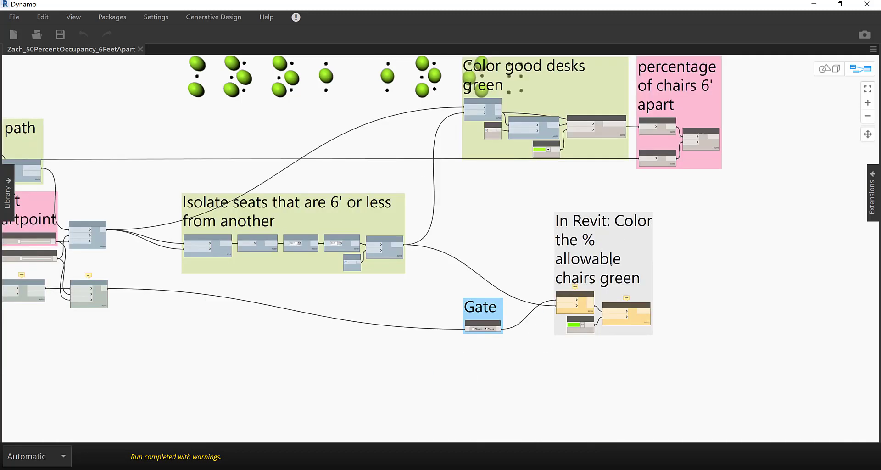
pyautogui.scroll(5, 630, 346)
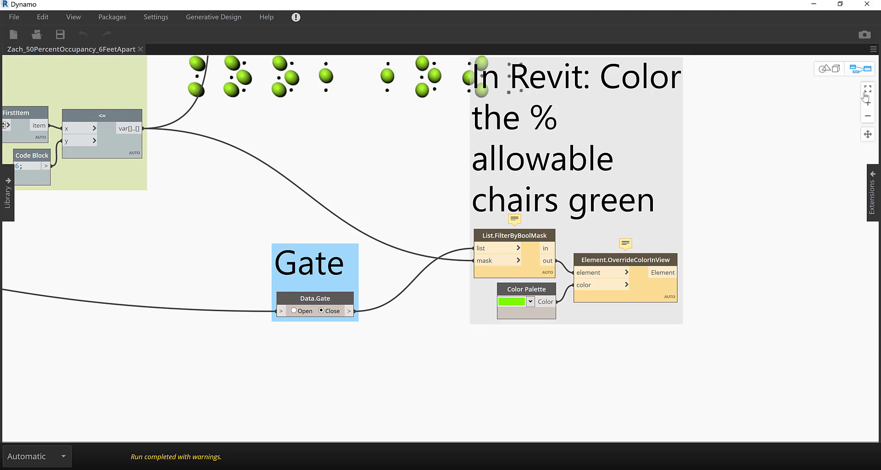
pyautogui.hotkey('ctrl', 'shift', 'w')
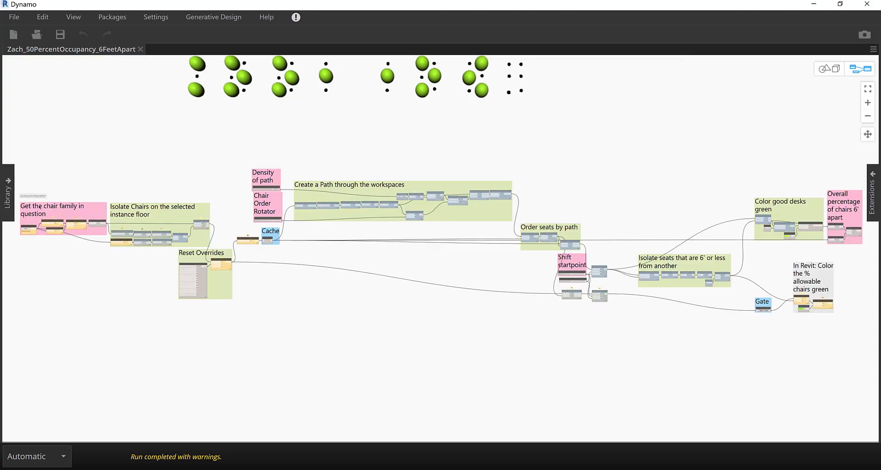
pyautogui.scroll(1, 40, 207)
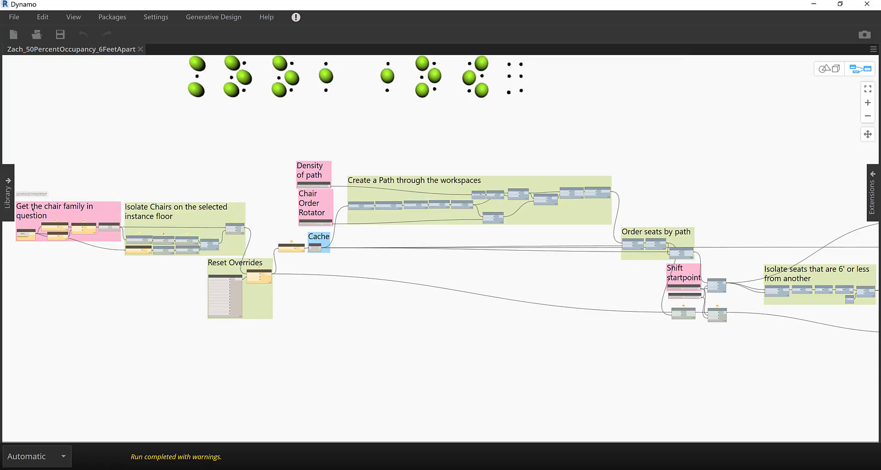
pyautogui.click(38, 208)
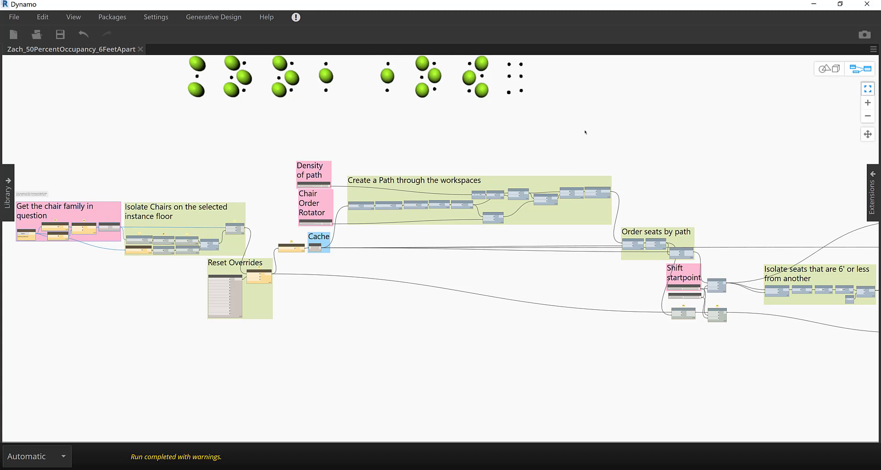
pyautogui.hotkey('ctrl', 'shift', 'w')
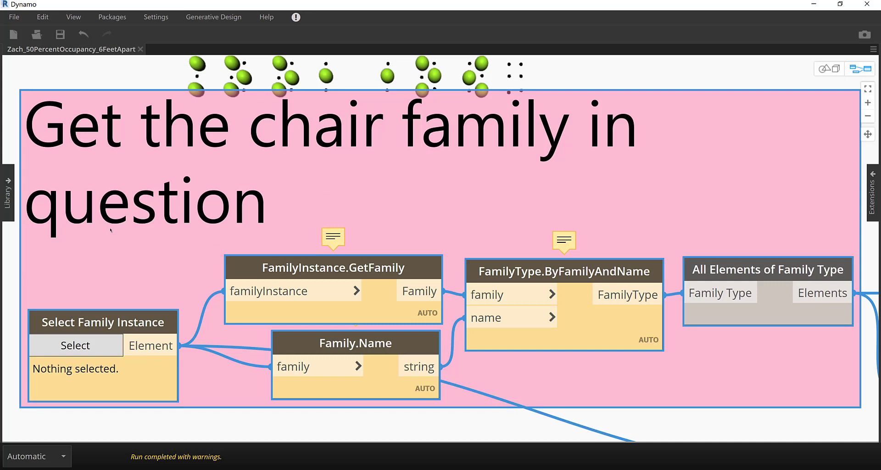
pyautogui.scroll(-1, 111, 230)
pyautogui.scroll(-2, 85, 335)
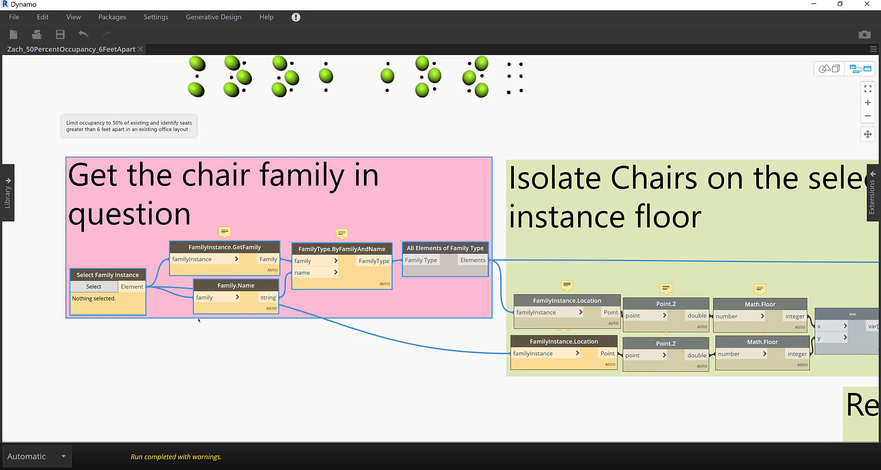
pyautogui.hscroll(1, 198, 320)
pyautogui.hscroll(10, 199, 319)
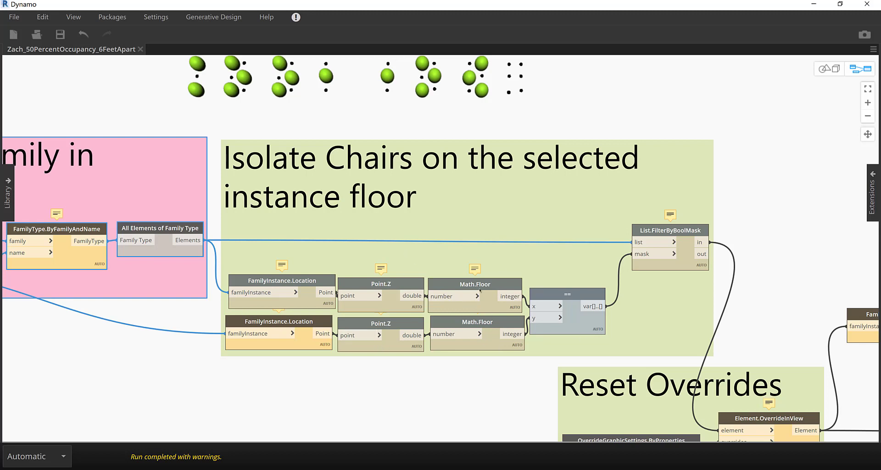
pyautogui.moveTo(480, 289)
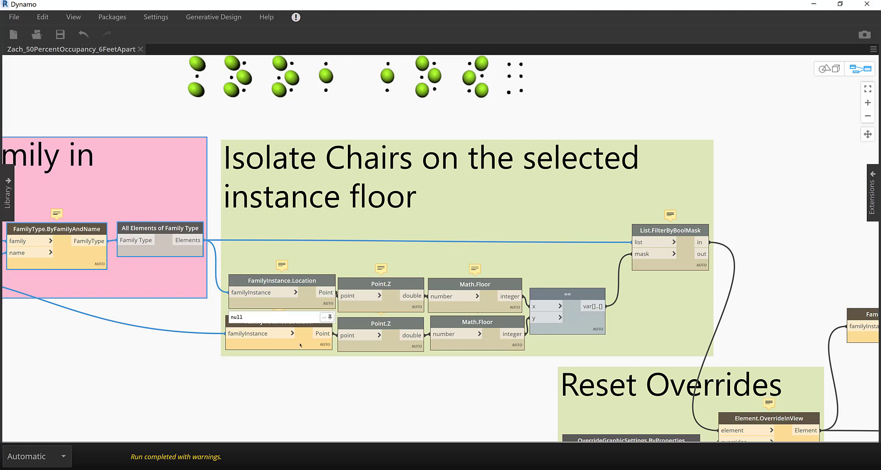
pyautogui.moveTo(302, 345)
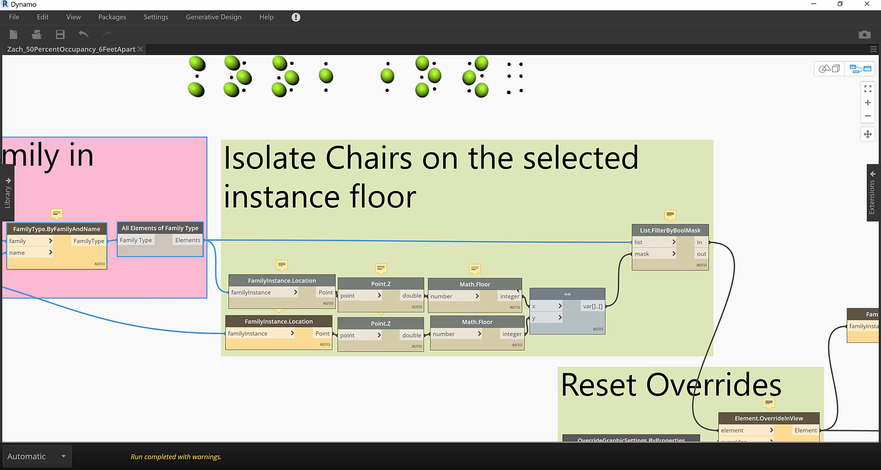
pyautogui.scroll(-5, 629, 272)
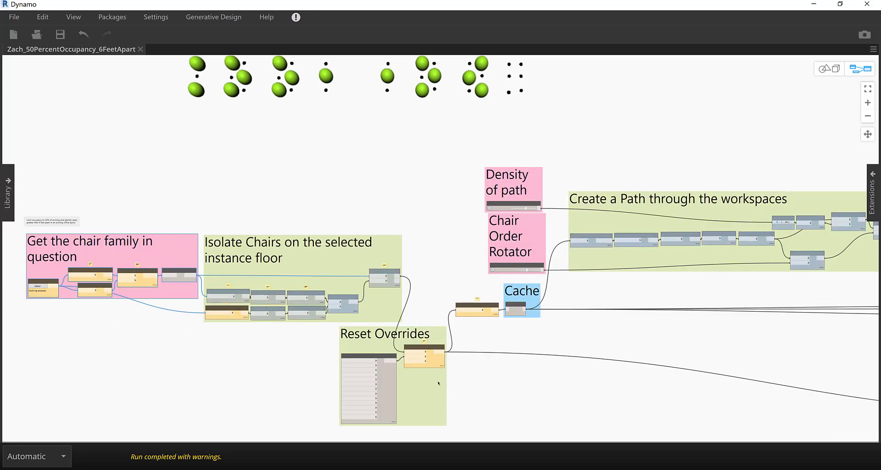
# Zoom to the Cache group and inspect the Data.Remember node's 145 chair location points.
pyautogui.scroll(1, 439, 383)
pyautogui.scroll(3, 439, 374)
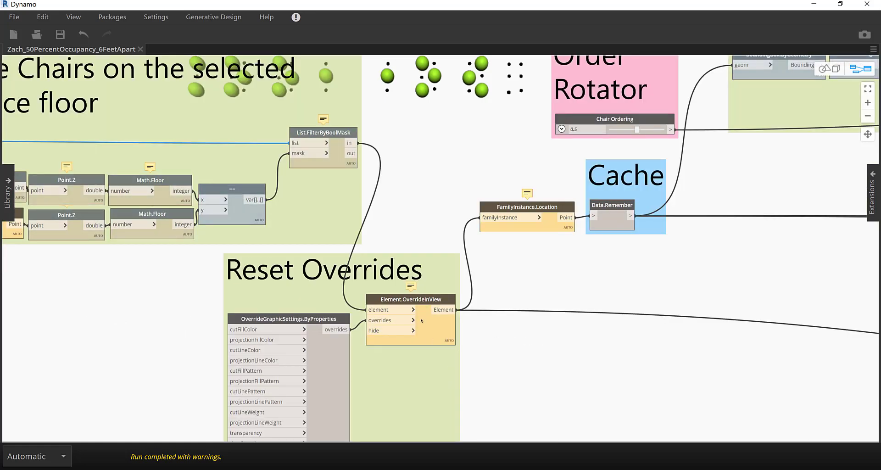
pyautogui.moveTo(427, 323)
pyautogui.scroll(-3, 448, 174)
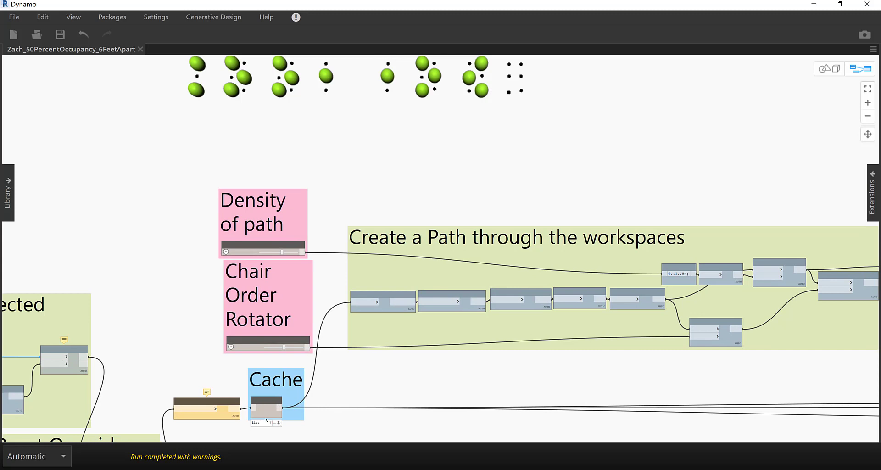
pyautogui.scroll(5, 266, 420)
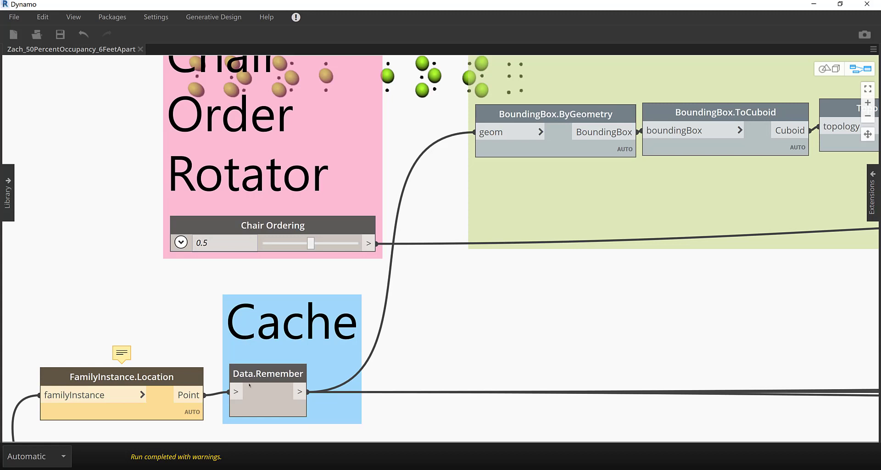
pyautogui.moveTo(256, 395)
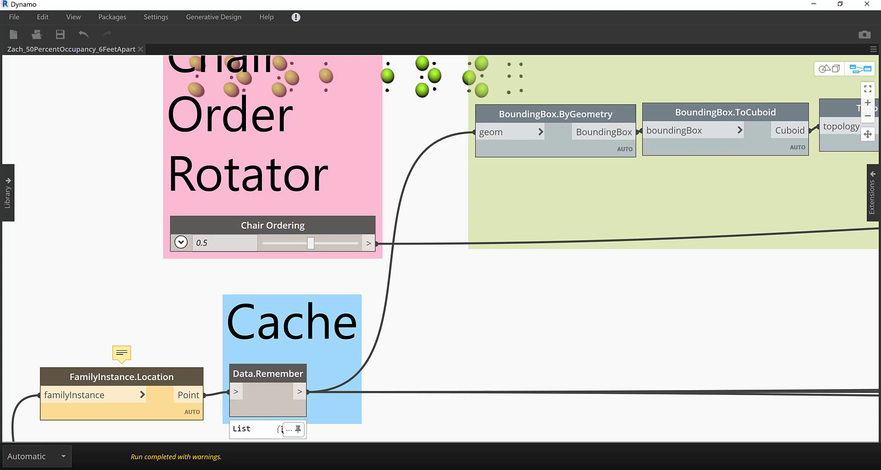
pyautogui.moveTo(290, 429)
pyautogui.click(268, 373)
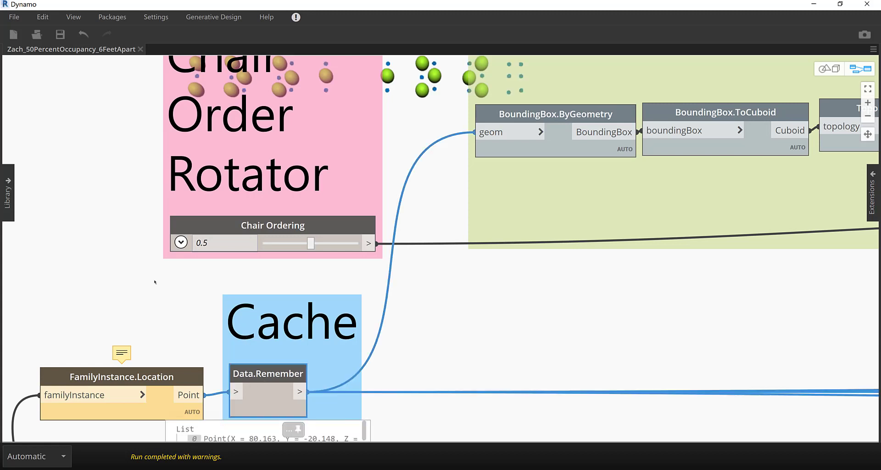
pyautogui.scroll(-3, 159, 308)
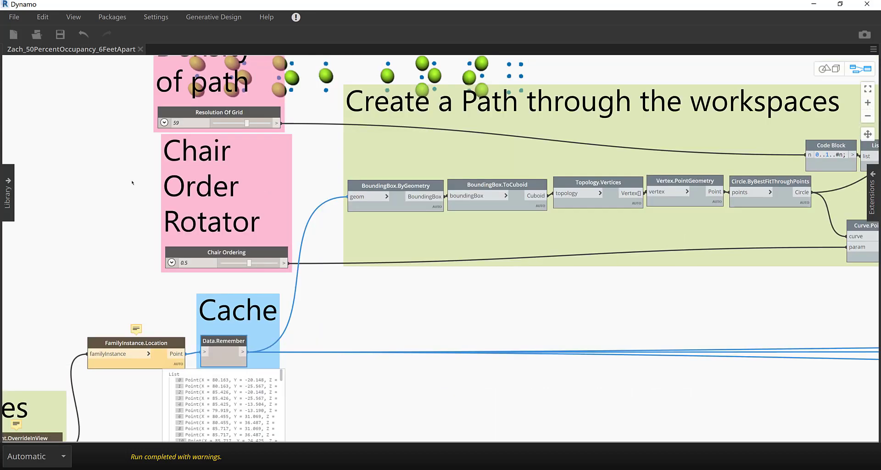
pyautogui.scroll(-5, 132, 182)
pyautogui.scroll(1, 187, 229)
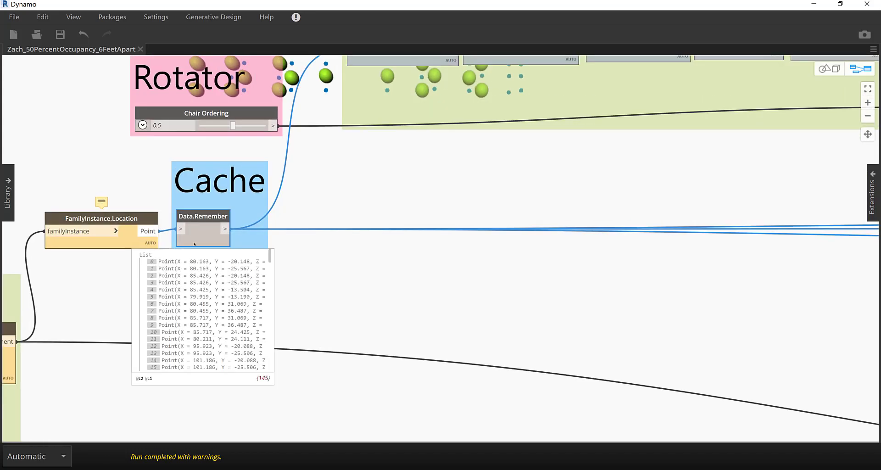
# Pan over to the Create a Path through the workspaces group.
pyautogui.moveTo(211, 264)
pyautogui.scroll(-2, 392, 179)
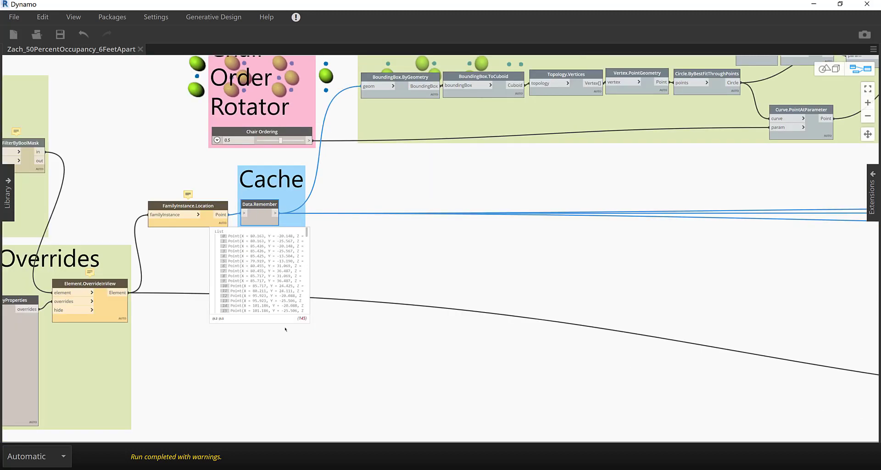
pyautogui.moveTo(285, 329); pyautogui.dragTo(211, 332, button='middle')
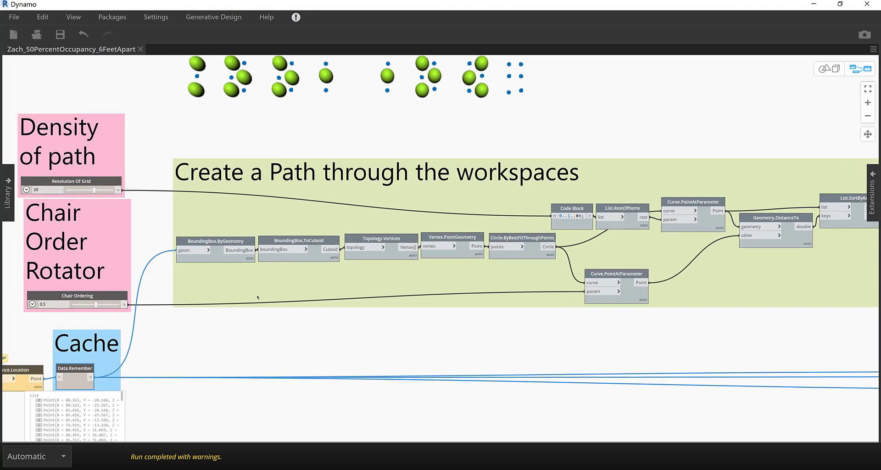
pyautogui.moveTo(258, 297); pyautogui.dragTo(261, 296, button='middle')
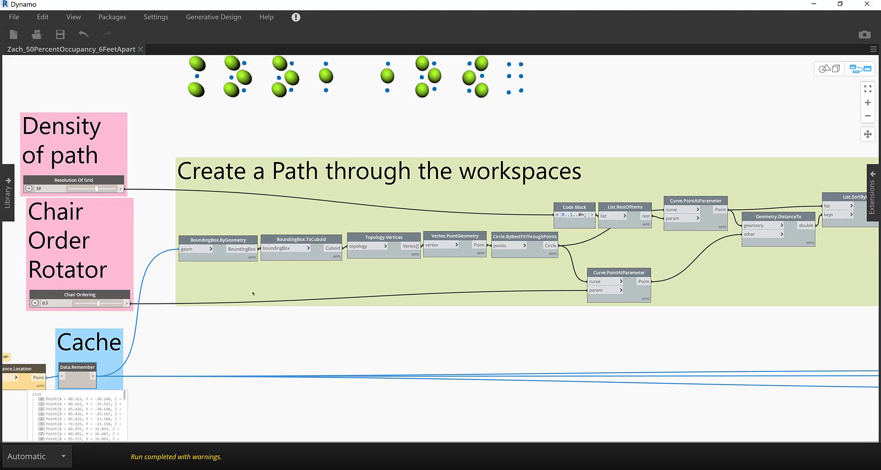
# Zoom out and center the 3D preview on all chair clusters, then deselect the Cache node.
pyautogui.hotkey('ctrl', 'b')
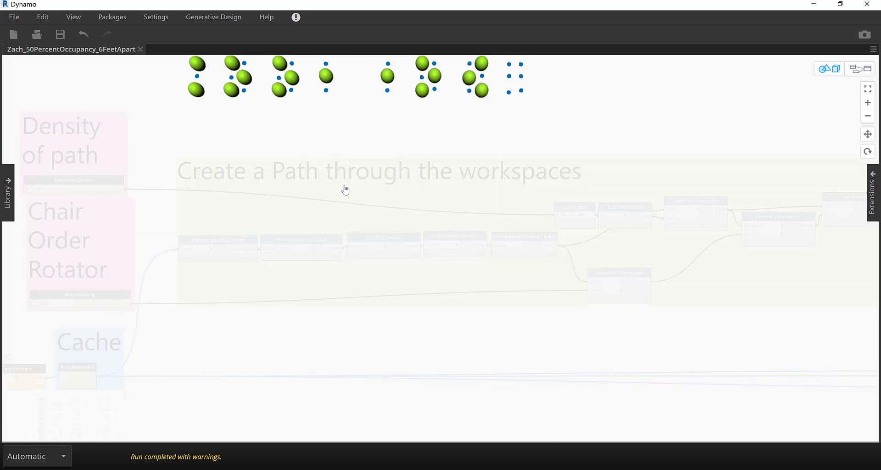
pyautogui.scroll(-1, 353, 230)
pyautogui.scroll(-1, 360, 264)
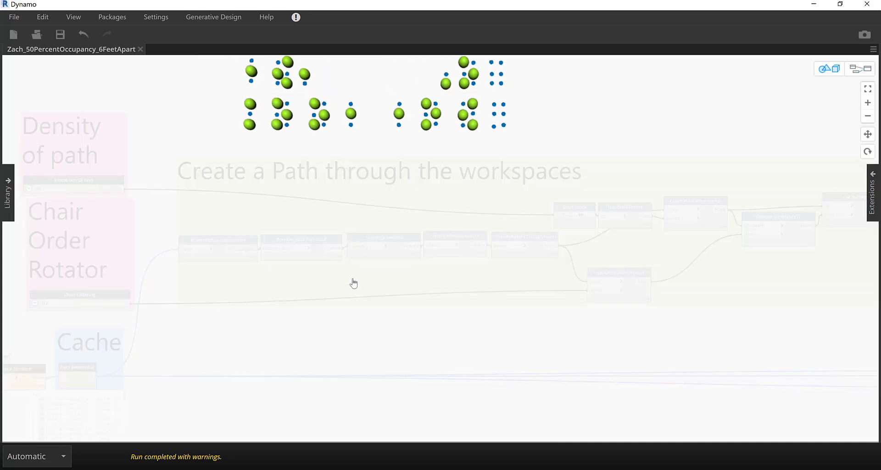
pyautogui.scroll(-2, 352, 283)
pyautogui.scroll(1, 346, 297)
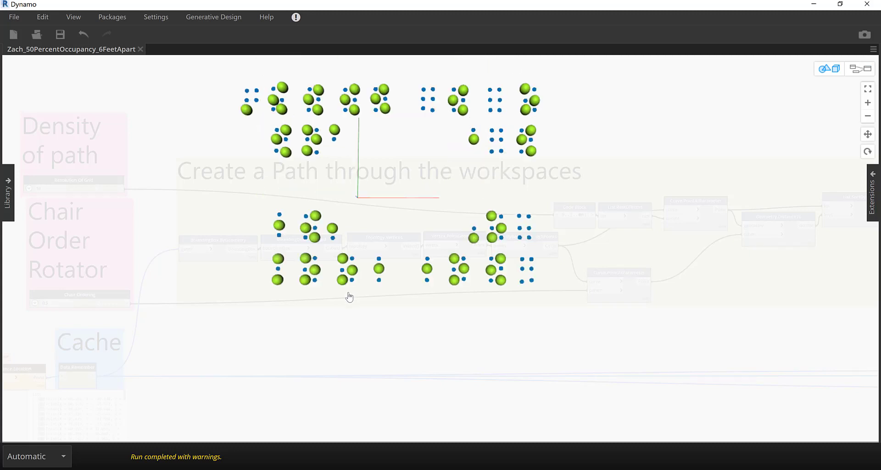
pyautogui.moveTo(342, 289); pyautogui.dragTo(354, 278, button='middle')
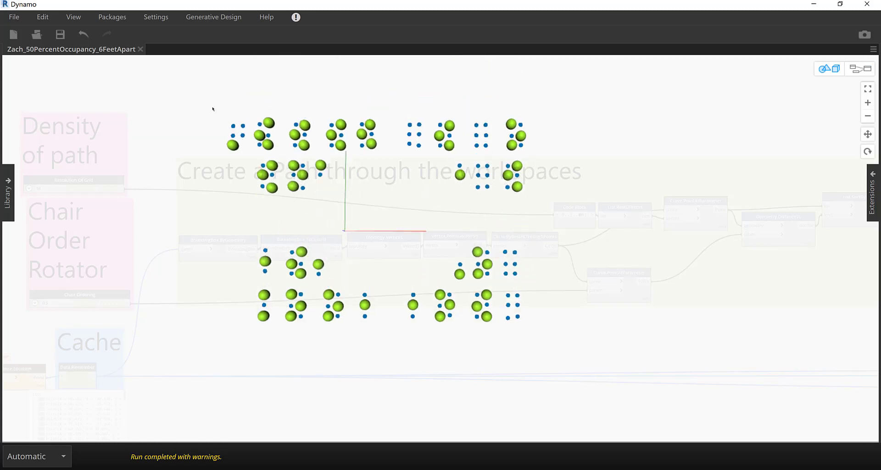
pyautogui.hotkey('ctrl', 'b')
pyautogui.click(212, 106)
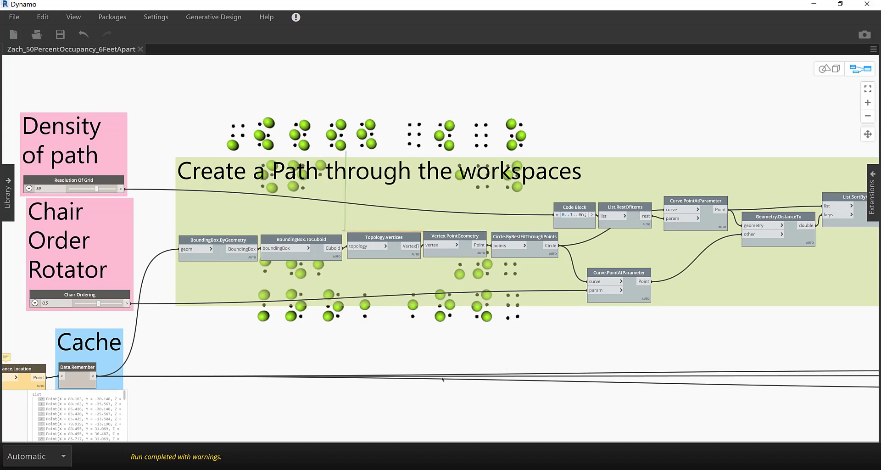
# Turn on preview for Circle.ByBestFitThroughPoints to show the best-fit circle.
pyautogui.hscroll(10, 443, 377)
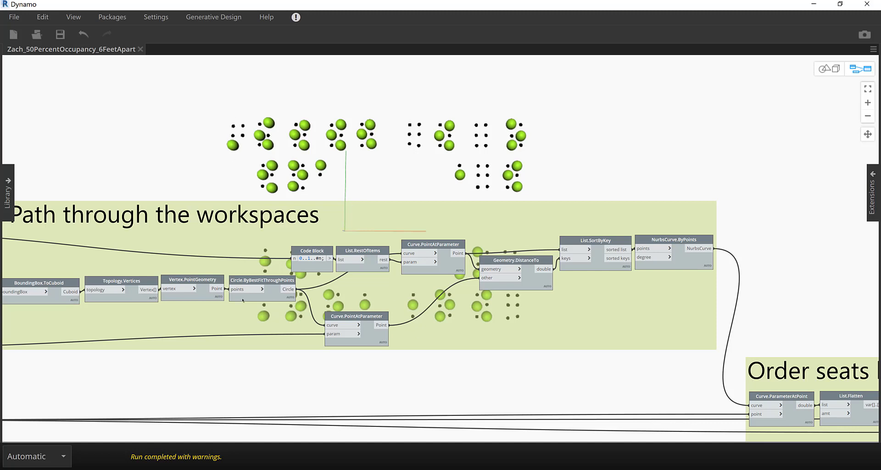
pyautogui.click(683, 263)
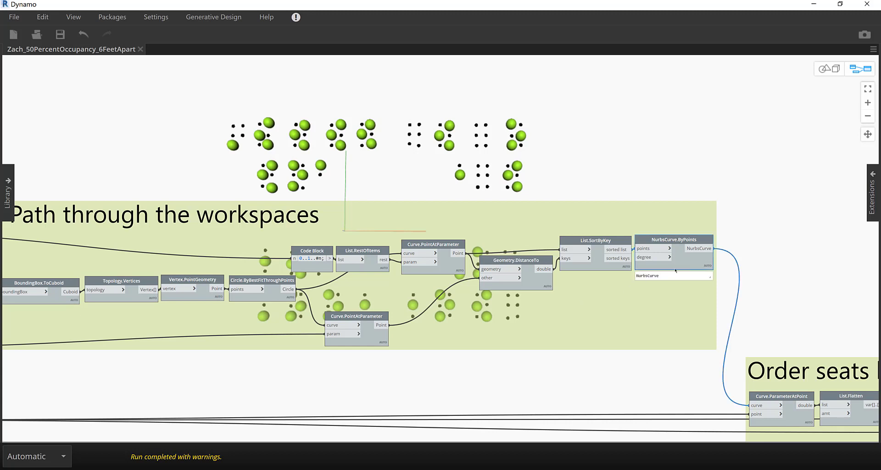
pyautogui.click(274, 298)
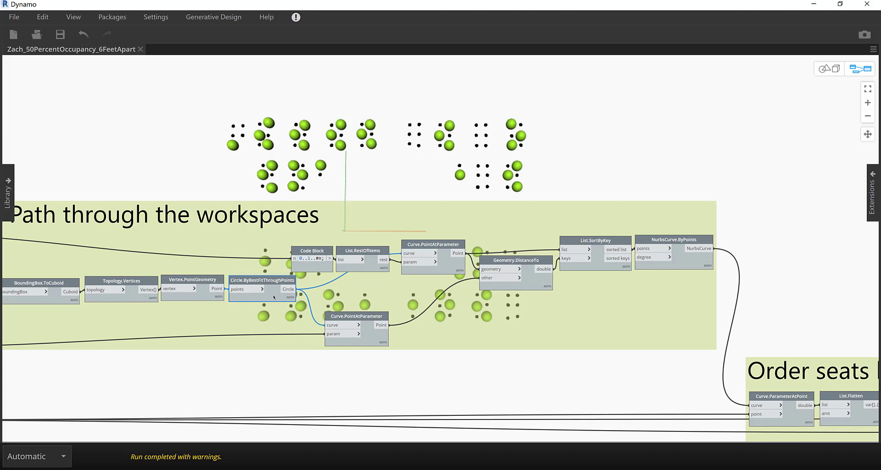
pyautogui.rightClick(273, 297)
pyautogui.click(294, 381)
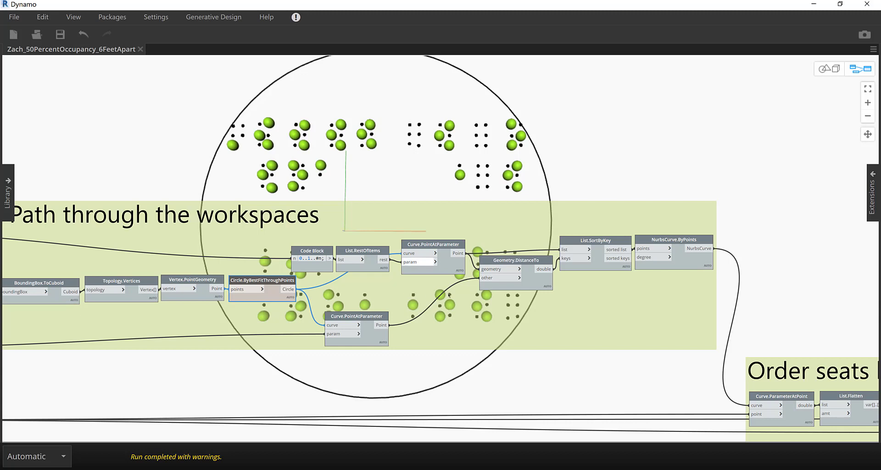
# Turn on previews for Curve.PointAtParameter and NurbsCurve.ByPoints to show the points and zigzag path.
pyautogui.click(447, 266)
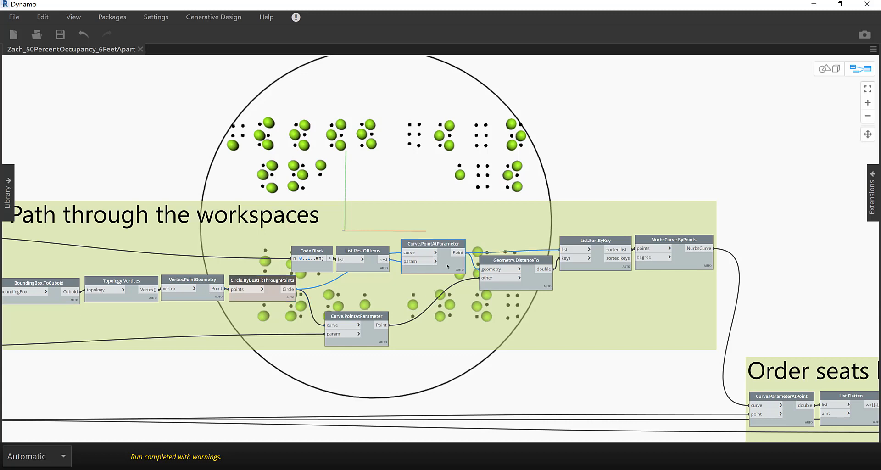
pyautogui.rightClick(448, 265)
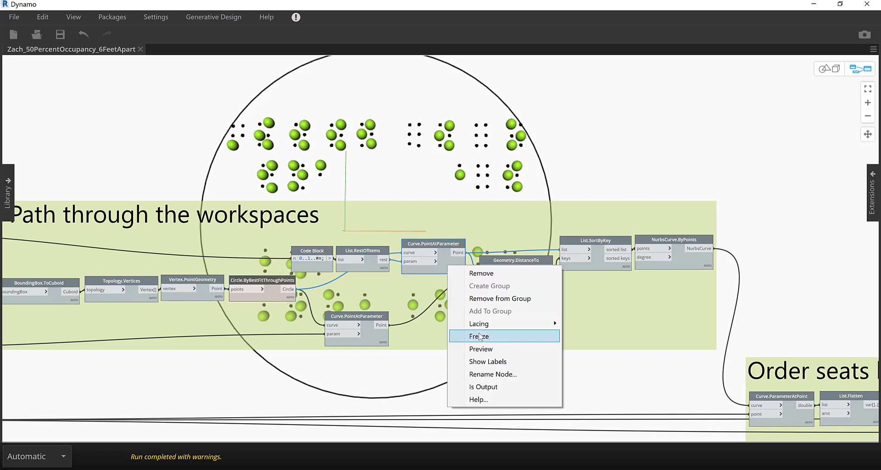
pyautogui.click(481, 348)
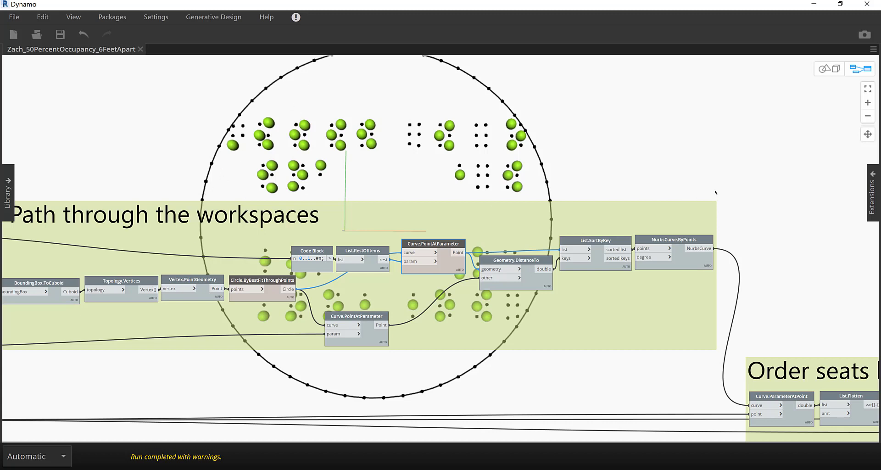
pyautogui.rightClick(676, 251)
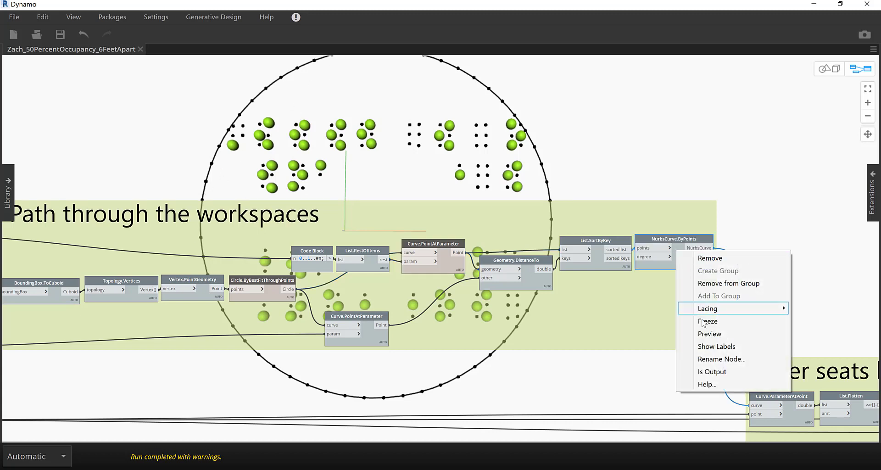
pyautogui.click(705, 338)
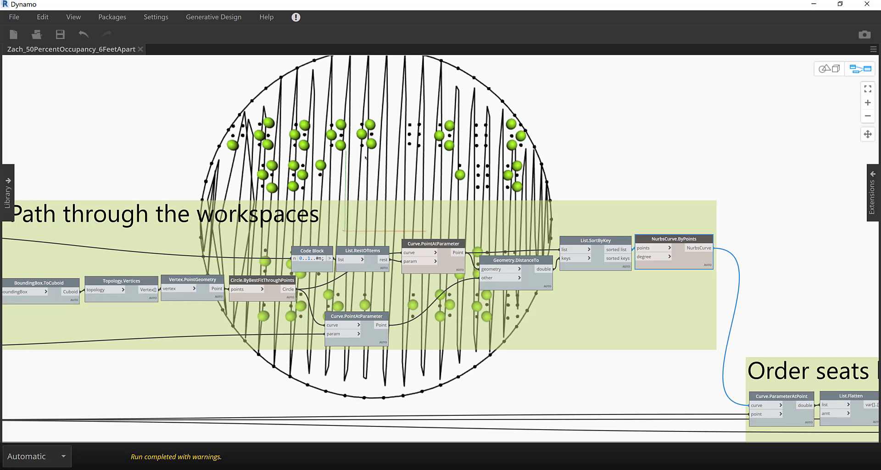
# Set the Resolution Of Grid slider in the Density of path group to 32.
pyautogui.moveTo(195, 182); pyautogui.dragTo(410, 155, button='middle')
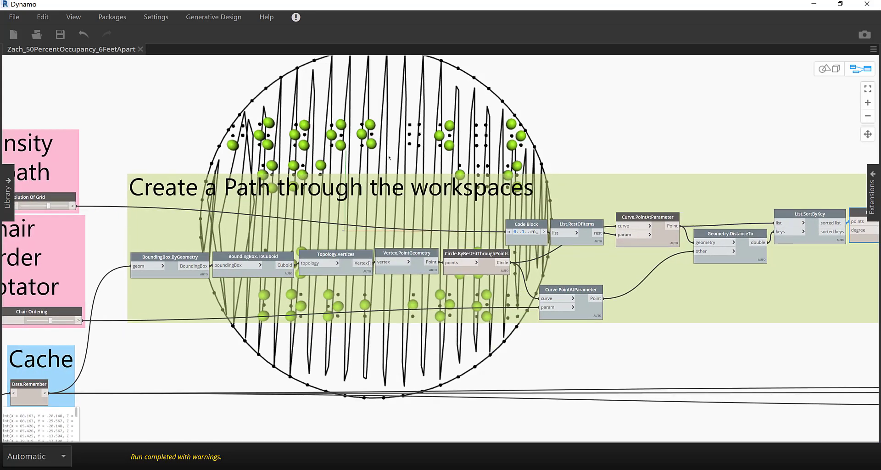
pyautogui.scroll(2, 388, 157)
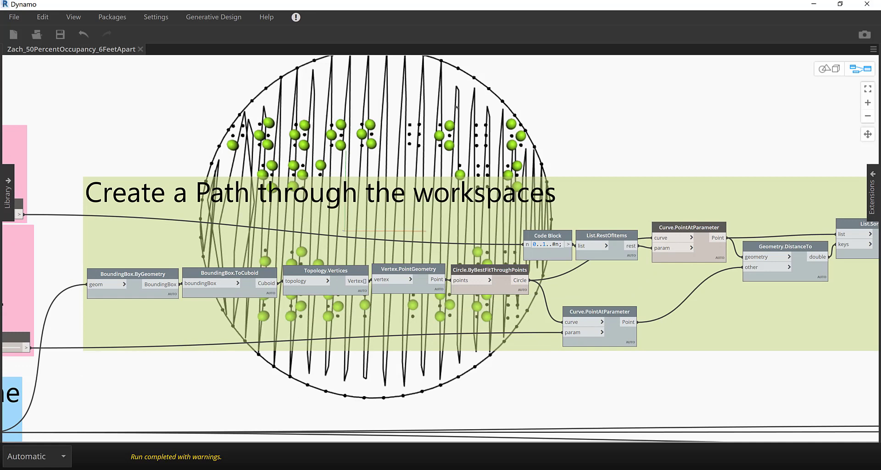
pyautogui.moveTo(388, 157); pyautogui.dragTo(496, 148, button='middle')
pyautogui.moveTo(85, 200); pyautogui.dragTo(219, 180, button='middle')
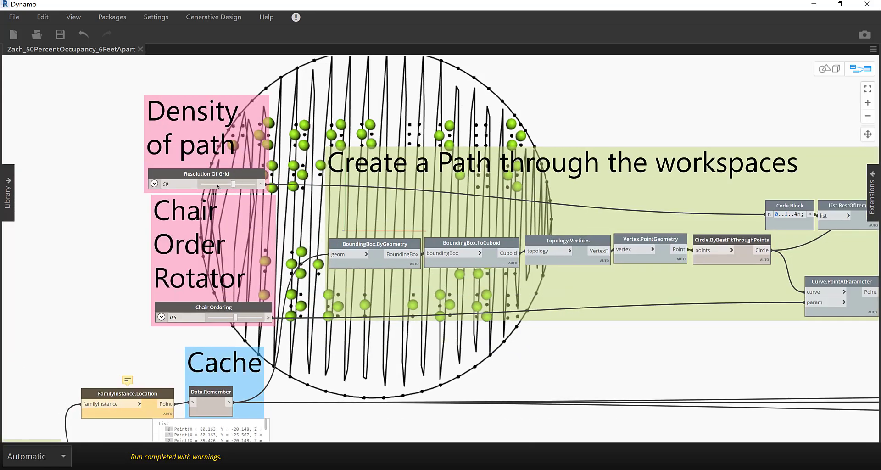
pyautogui.click(218, 184)
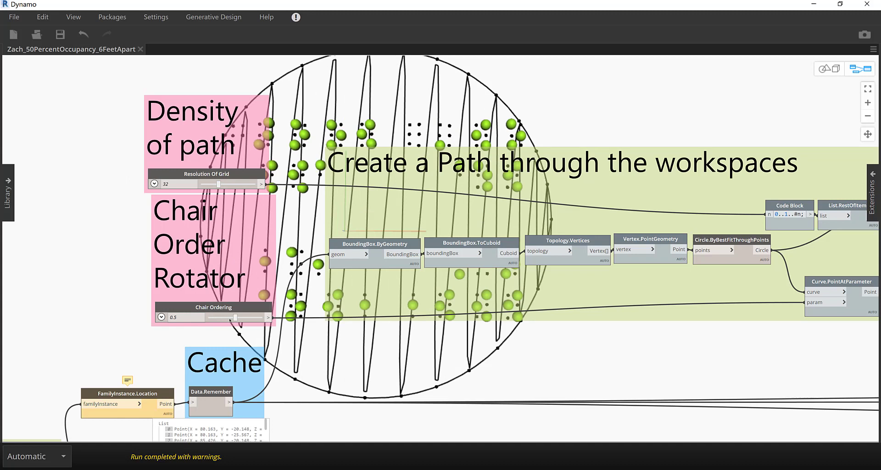
# Lower the Chair Ordering slider stepwise through 0.393, 0.275 and 0.143 to 0.067.
pyautogui.click(225, 318)
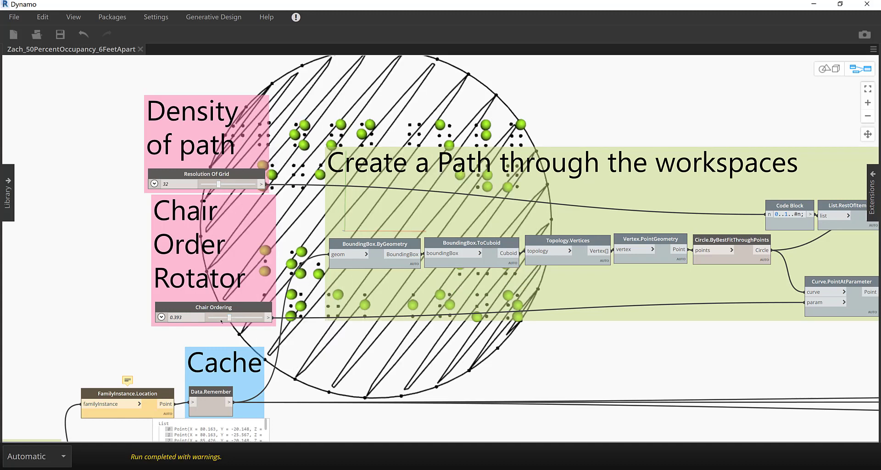
pyautogui.click(222, 318)
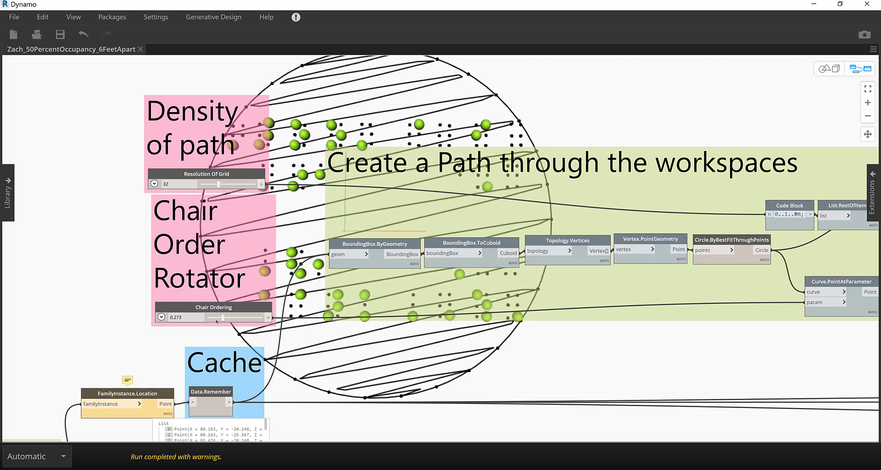
pyautogui.click(216, 320)
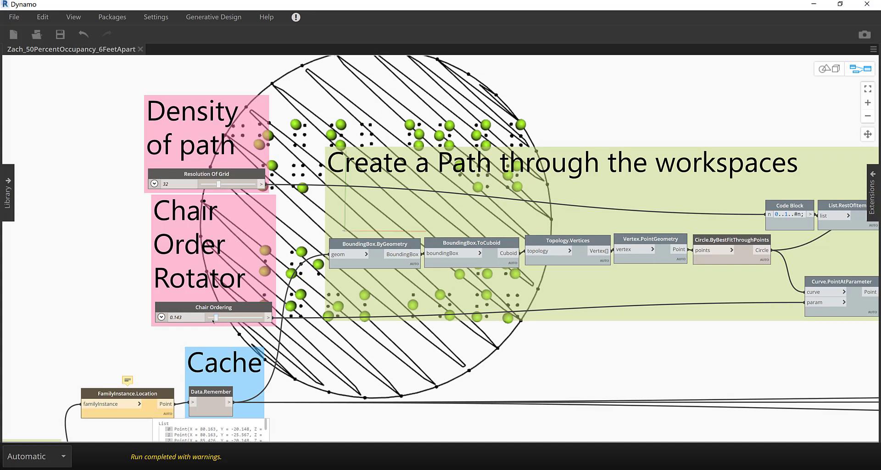
pyautogui.click(212, 320)
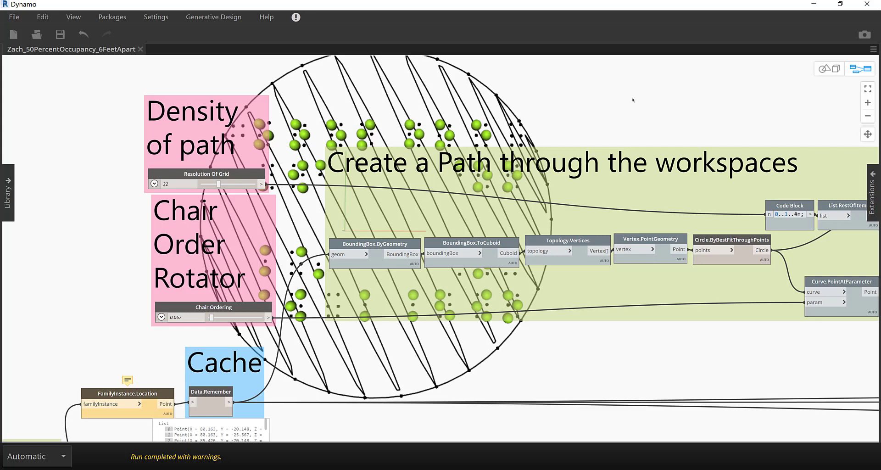
# Navigate to the Shift startpoint group and inspect List.DropEveryNthItem's 73-item output.
pyautogui.scroll(-2, 469, 112)
pyautogui.hscroll(10, 267, 133)
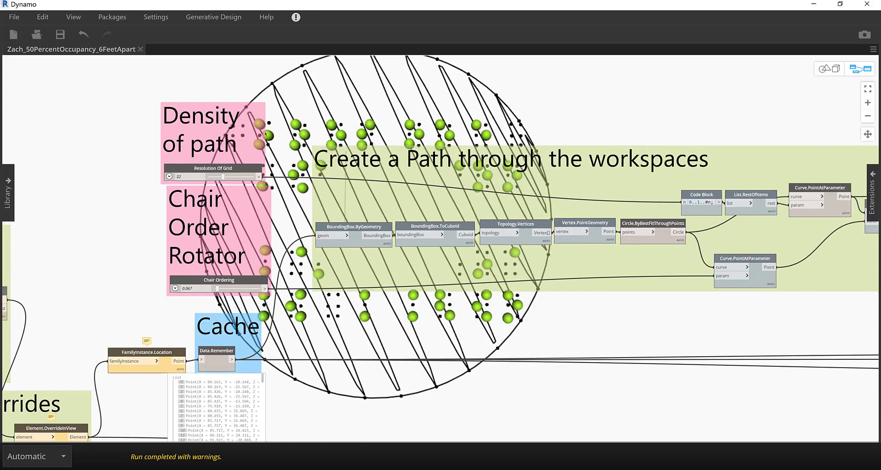
pyautogui.hscroll(2, 767, 193)
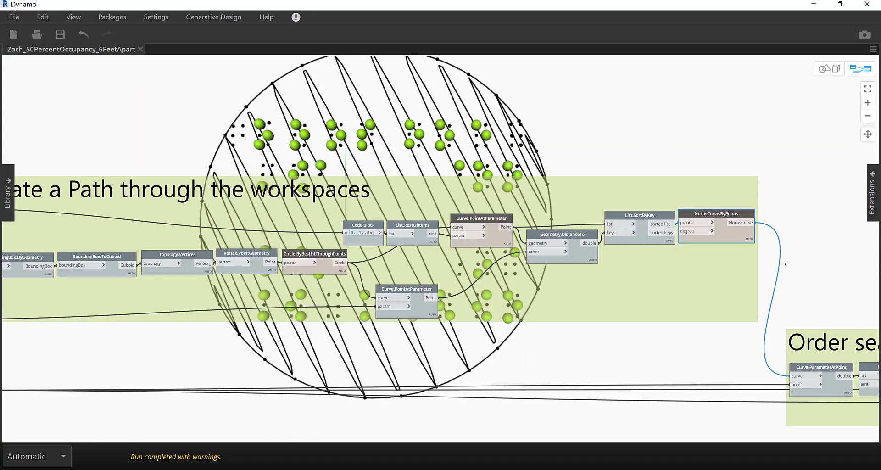
pyautogui.hscroll(12, 432, 211)
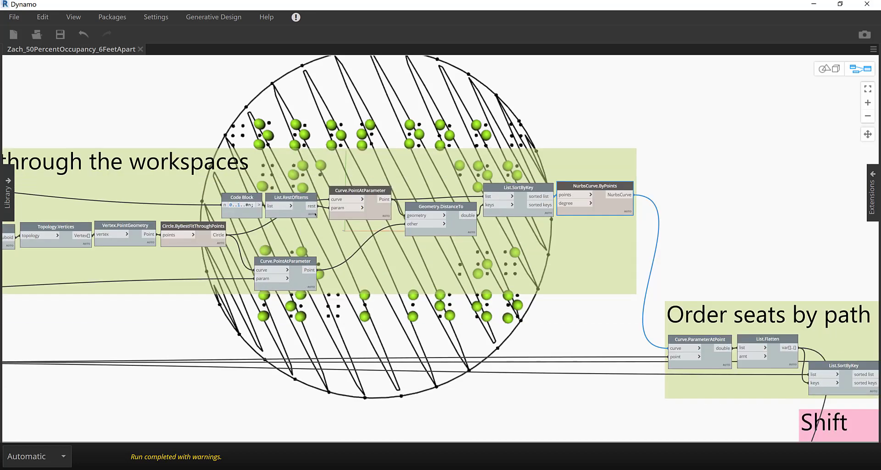
pyautogui.hscroll(2, 317, 200)
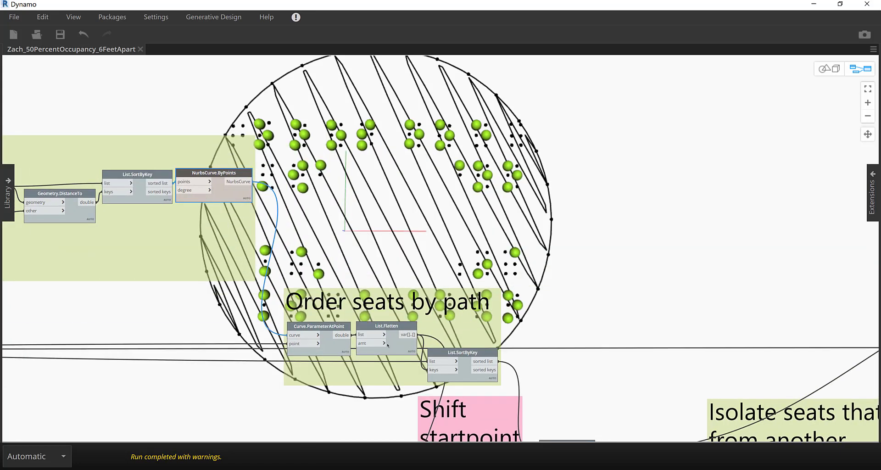
pyautogui.scroll(-2, 389, 348)
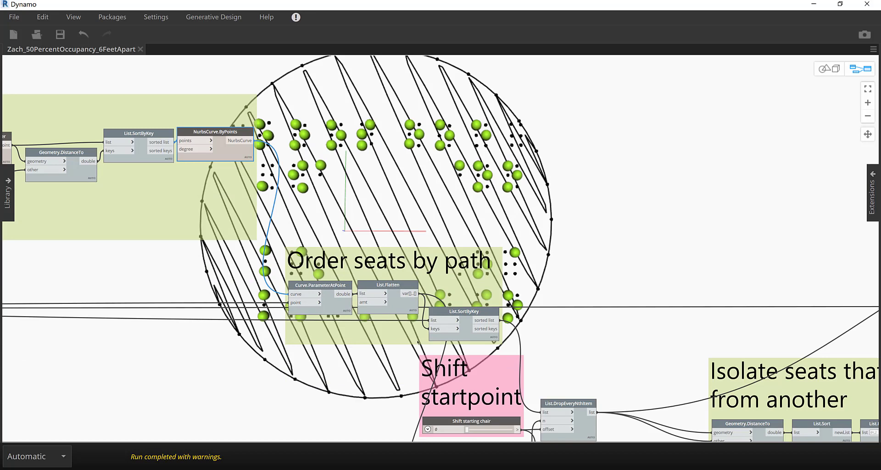
pyautogui.scroll(2, 404, 340)
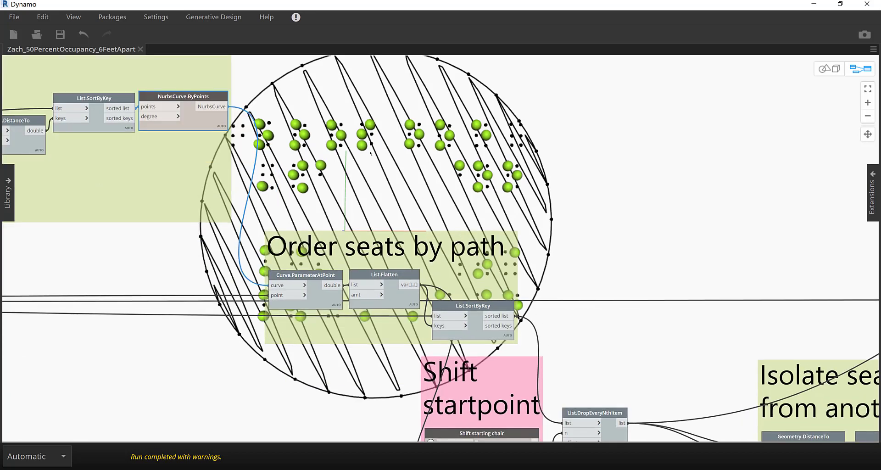
pyautogui.scroll(-1, 370, 153)
pyautogui.scroll(-9, 370, 153)
pyautogui.hscroll(8, 370, 153)
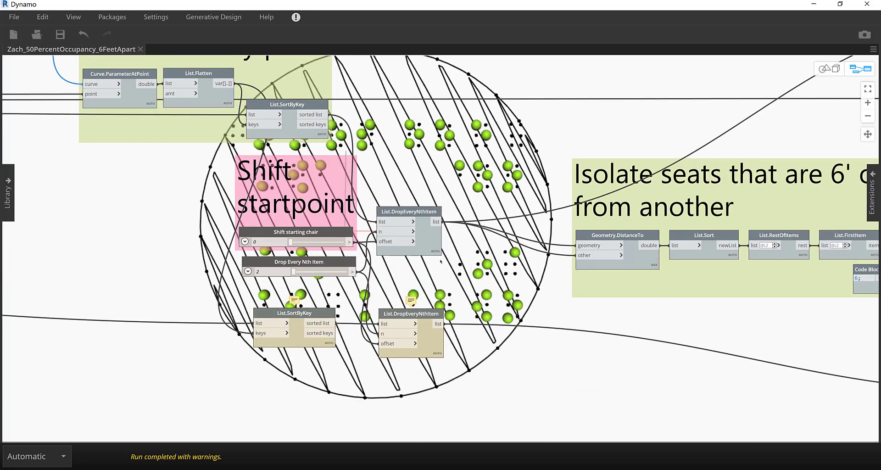
pyautogui.moveTo(418, 238)
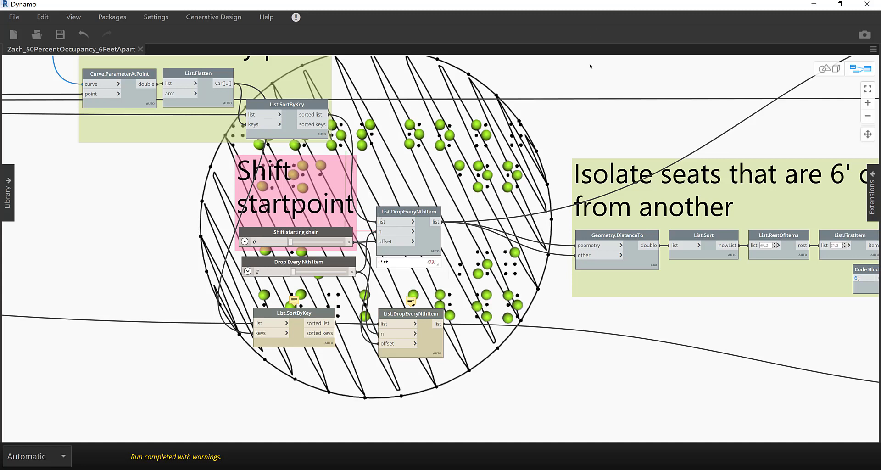
# Pan the graph past the Isolate seats and green seat colouring groups.
pyautogui.moveTo(220, 182); pyautogui.dragTo(204, 181, button='middle')
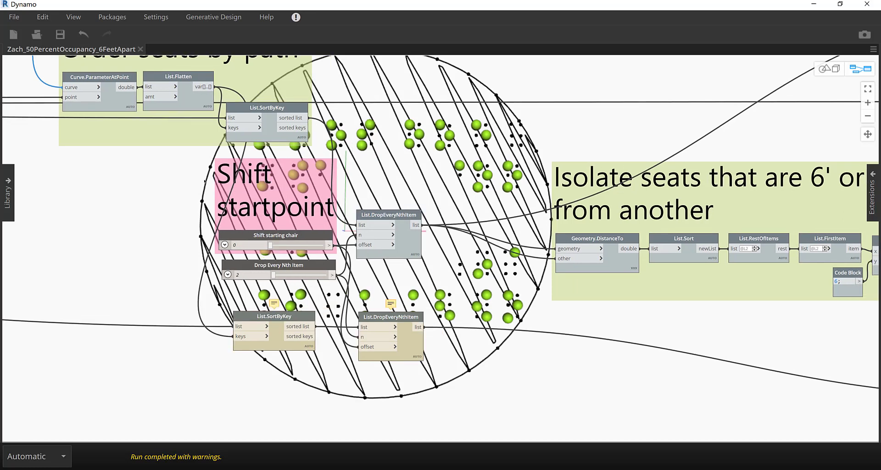
pyautogui.moveTo(541, 95); pyautogui.dragTo(134, 179, button='middle')
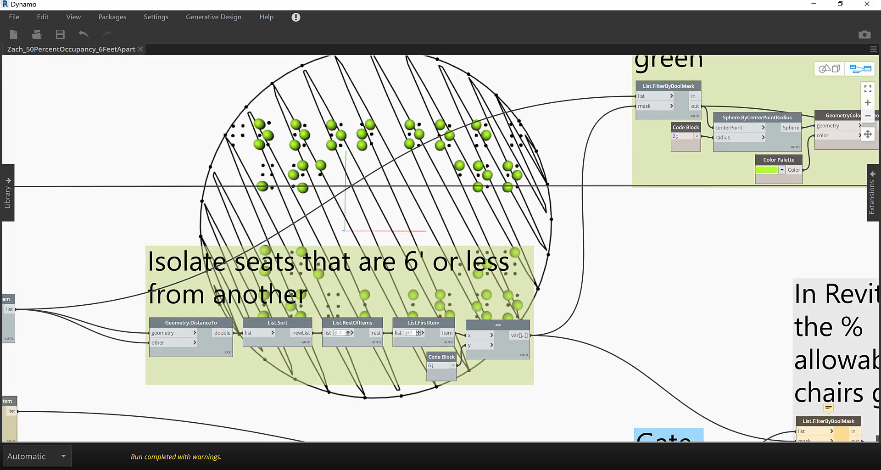
pyautogui.moveTo(407, 279); pyautogui.dragTo(310, 281, button='middle')
pyautogui.moveTo(219, 317); pyautogui.dragTo(221, 319, button='middle')
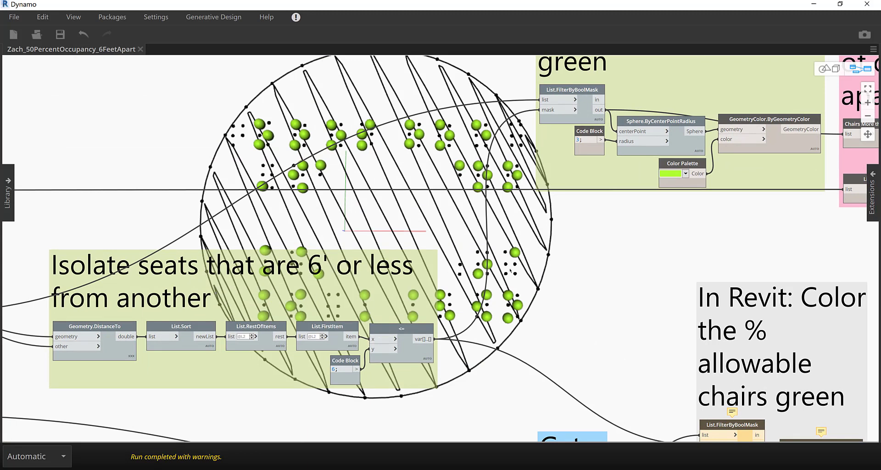
pyautogui.moveTo(480, 285); pyautogui.dragTo(415, 329, button='middle')
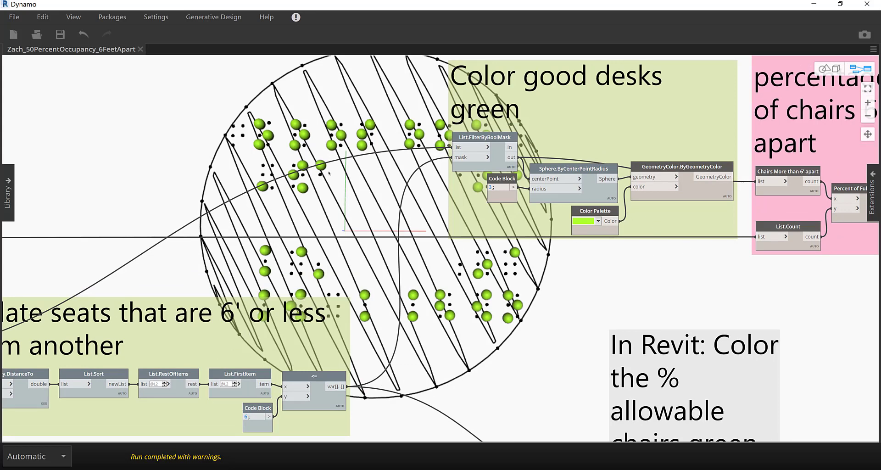
# Frame the Data.Gate and Element.OverrideColorInView nodes, then open the Generative Design menu.
pyautogui.moveTo(728, 238); pyautogui.dragTo(501, 186, button='middle')
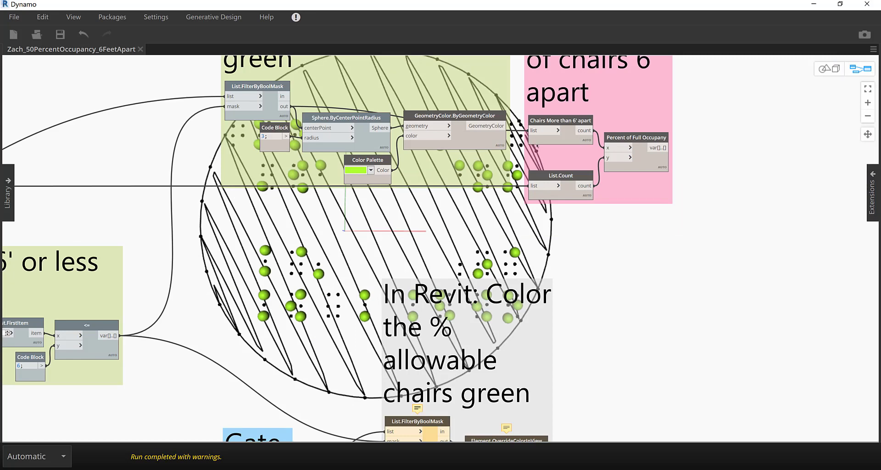
pyautogui.moveTo(536, 146); pyautogui.dragTo(397, 106, button='middle')
pyautogui.moveTo(426, 92)
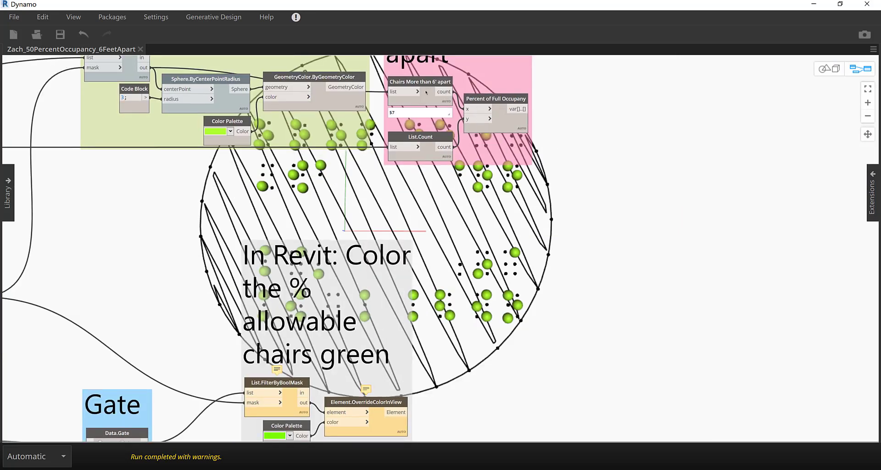
pyautogui.moveTo(519, 121)
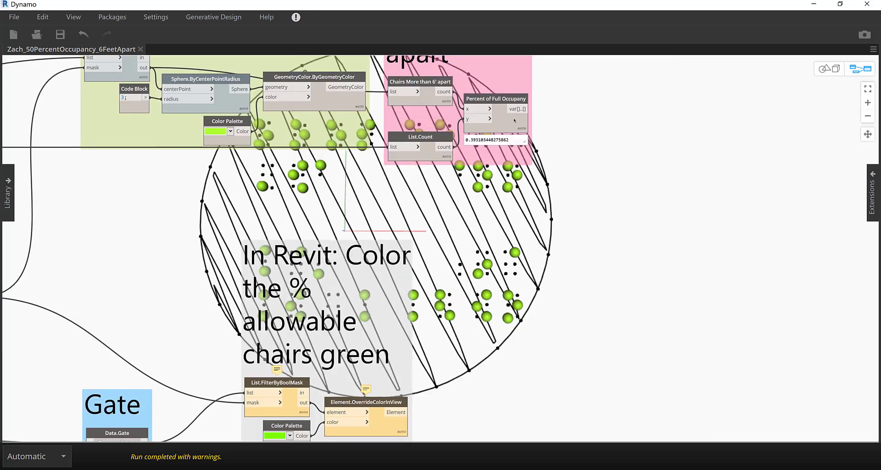
pyautogui.moveTo(558, 189); pyautogui.dragTo(563, 168, button='middle')
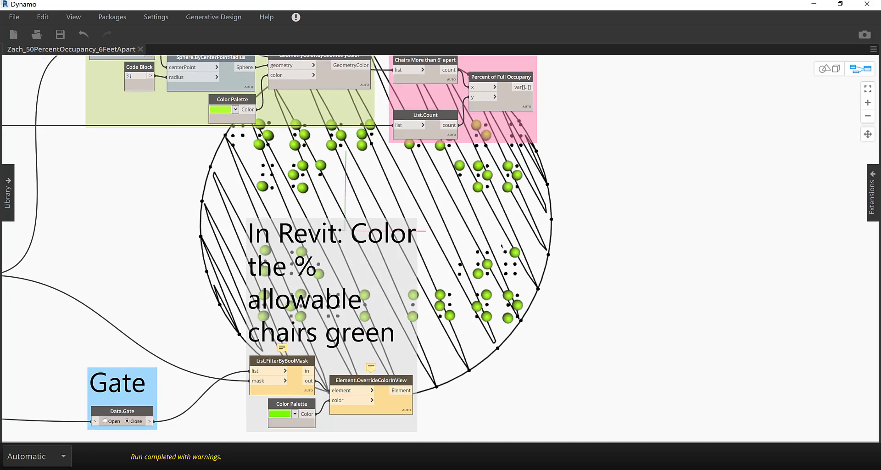
pyautogui.moveTo(226, 427); pyautogui.dragTo(217, 404, button='middle')
pyautogui.moveTo(220, 303); pyautogui.dragTo(244, 236, button='middle')
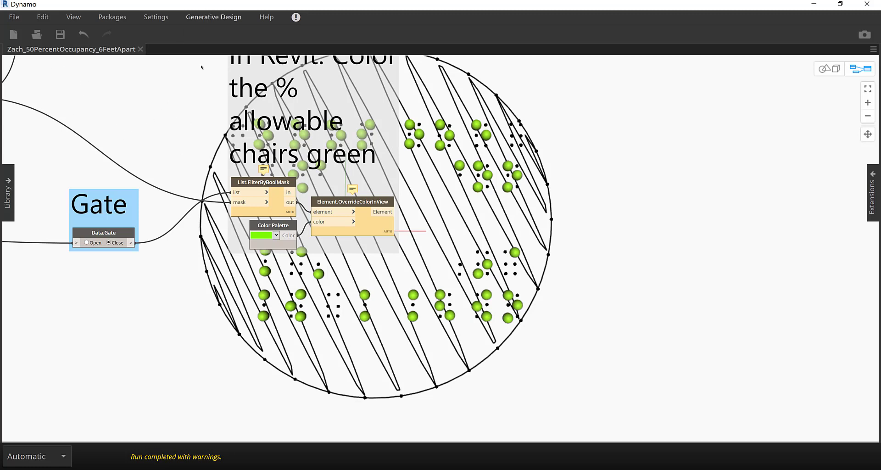
pyautogui.click(207, 21)
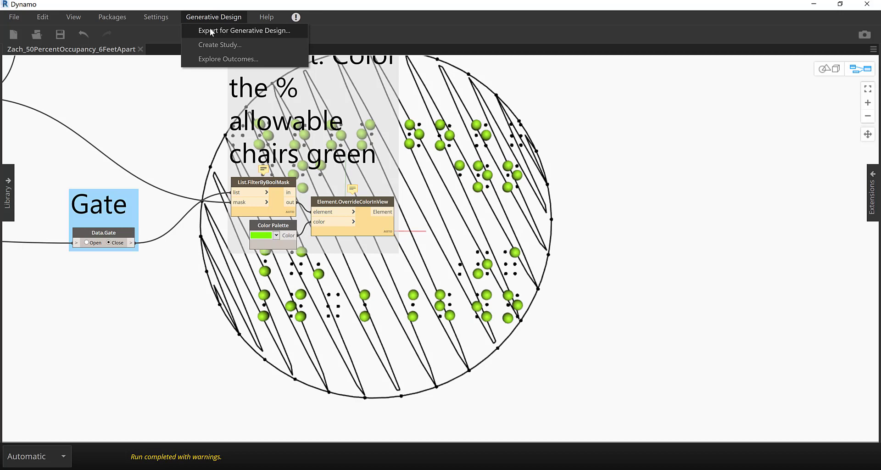
pyautogui.click(210, 29)
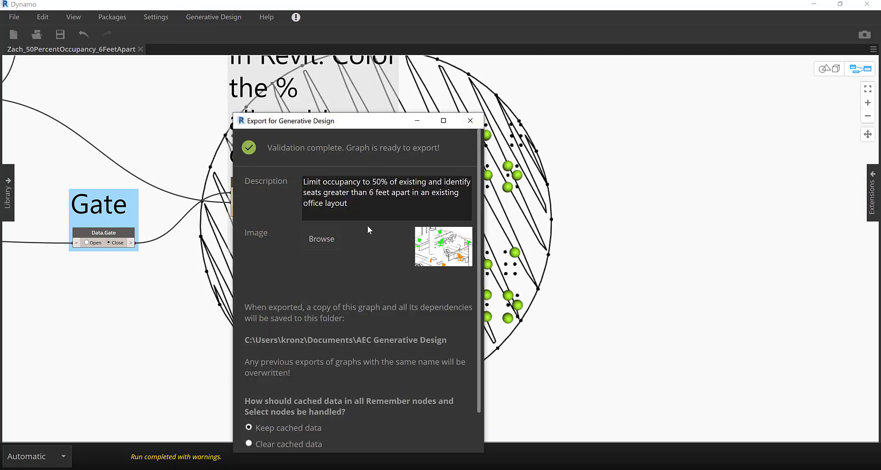
pyautogui.moveTo(366, 124); pyautogui.dragTo(352, 69)
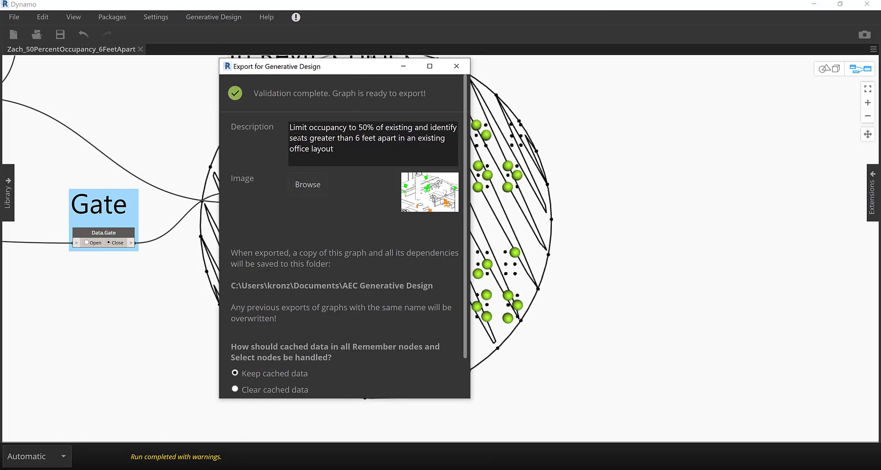
pyautogui.click(350, 156)
pyautogui.scroll(-2, 376, 324)
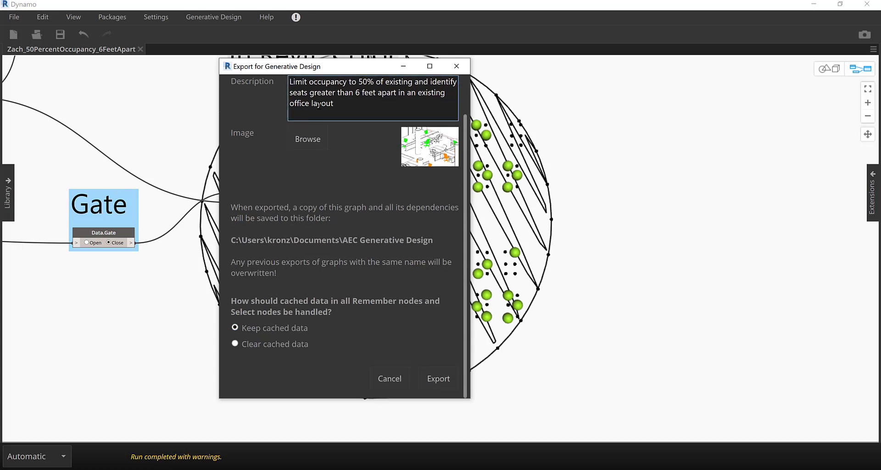
pyautogui.scroll(2, 318, 104)
pyautogui.moveTo(334, 149); pyautogui.dragTo(291, 132)
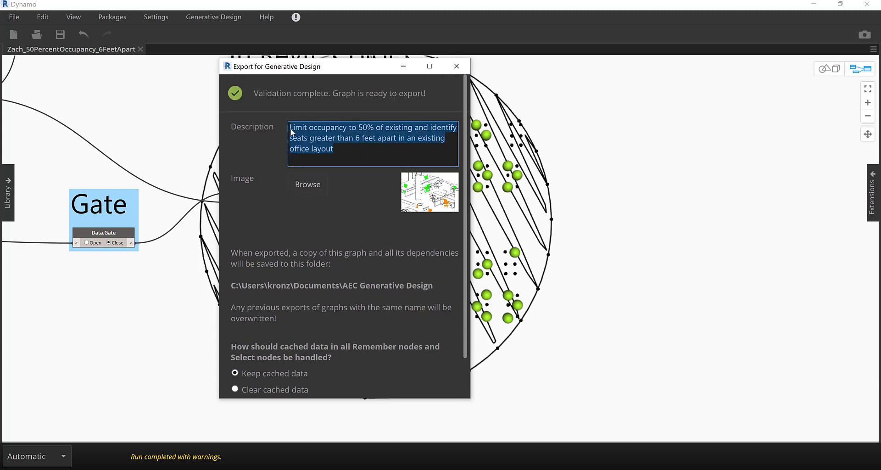
pyautogui.click(456, 66)
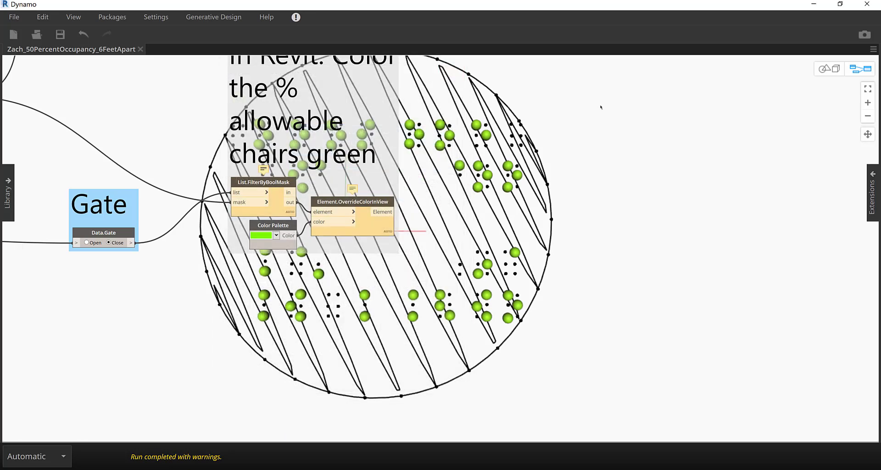
# Close Dynamo without saving and start a new study from Revit's Generative Design Create Study.
pyautogui.click(866, 8)
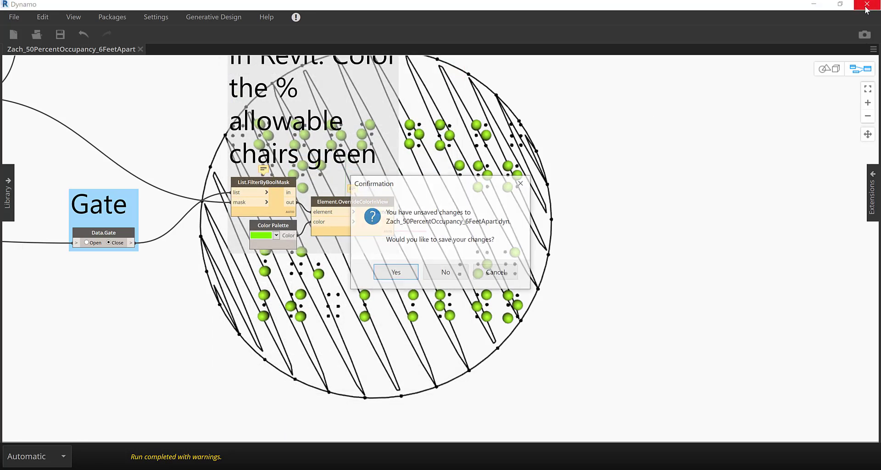
pyautogui.click(448, 274)
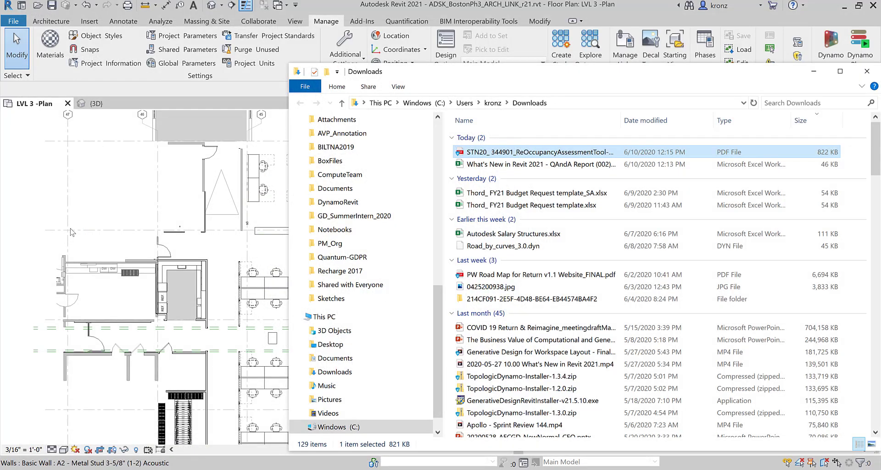
pyautogui.click(77, 225)
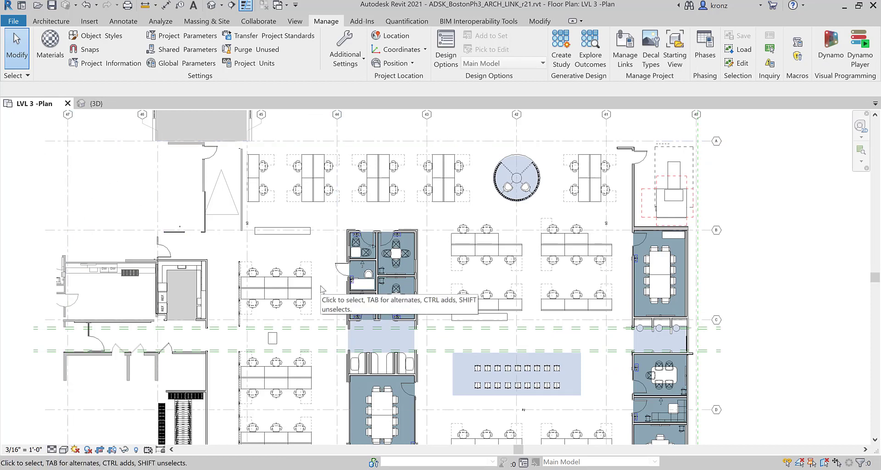
pyautogui.click(558, 56)
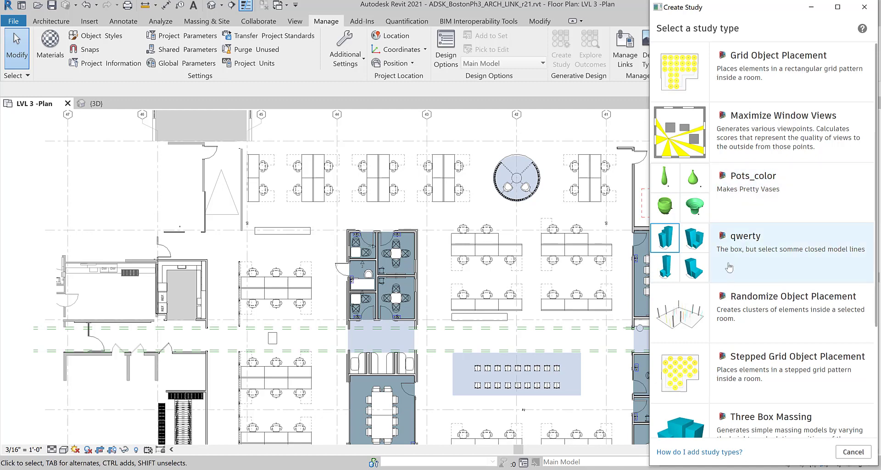
# Choose the Zach_50PercentOccupancy_6FeetApart study type and name the study 'Study 1'.
pyautogui.scroll(-3, 735, 356)
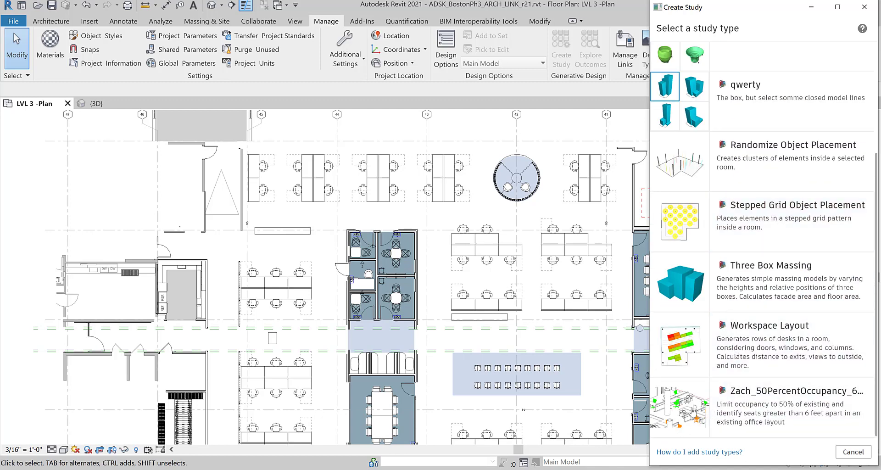
pyautogui.click(782, 405)
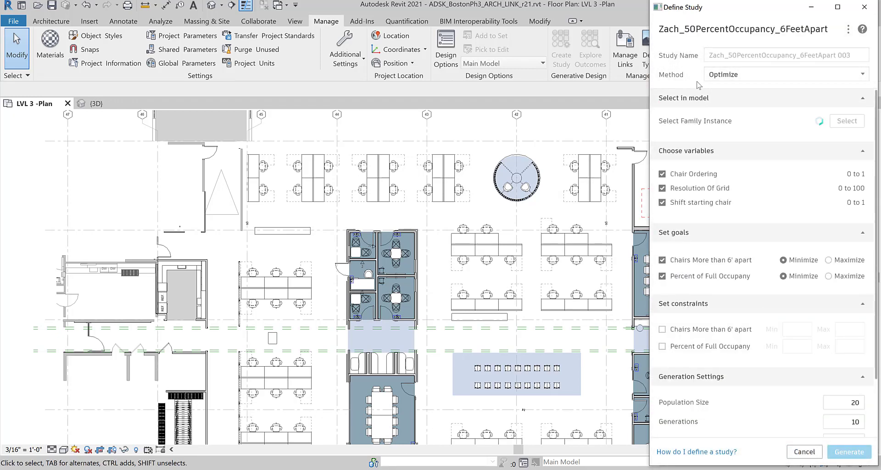
pyautogui.click(723, 53)
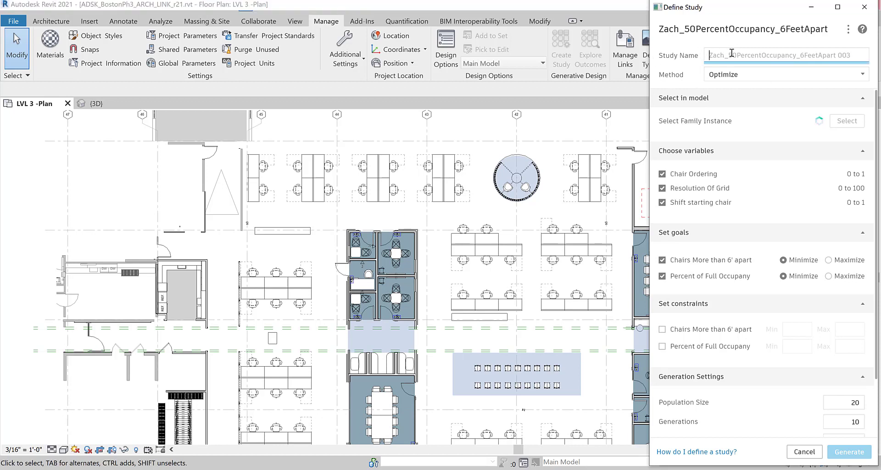
pyautogui.write('Study 1')
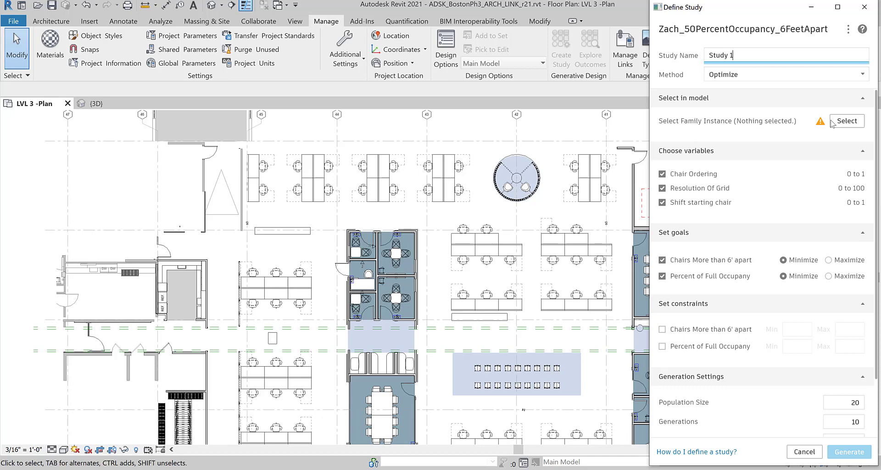
# Pick the Mirra 2 work chair (element 8623085) in the LVL 3 plan as the family instance.
pyautogui.click(847, 121)
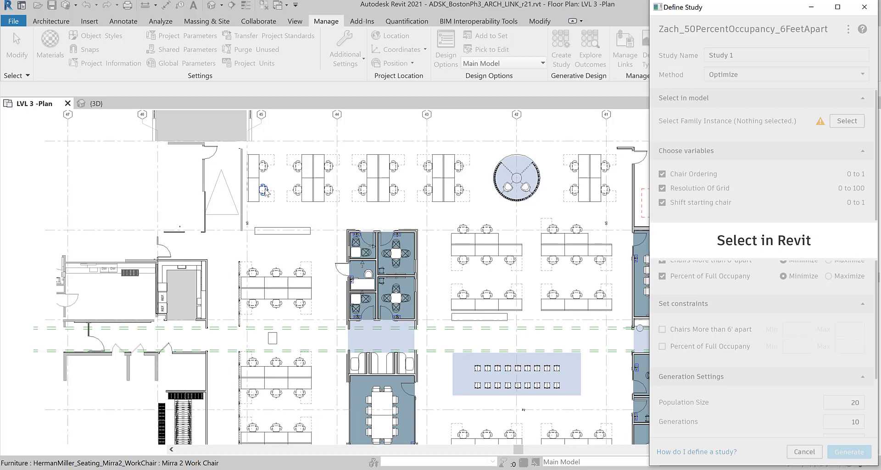
pyautogui.scroll(5, 263, 189)
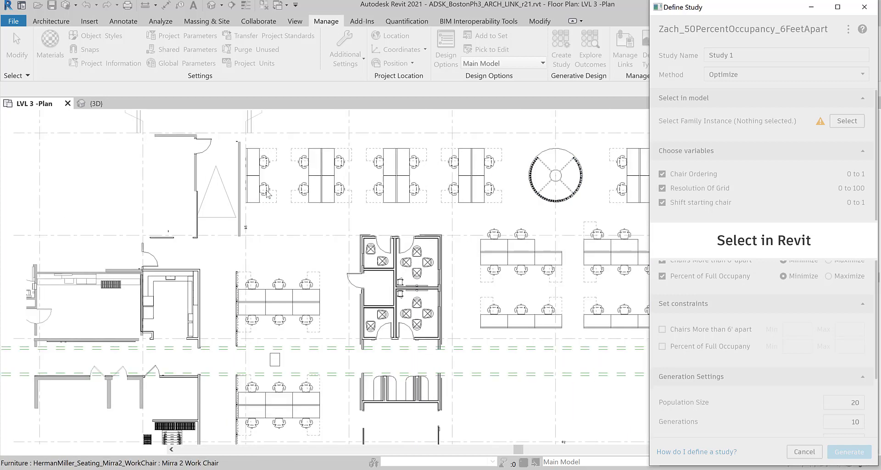
pyautogui.click(275, 184)
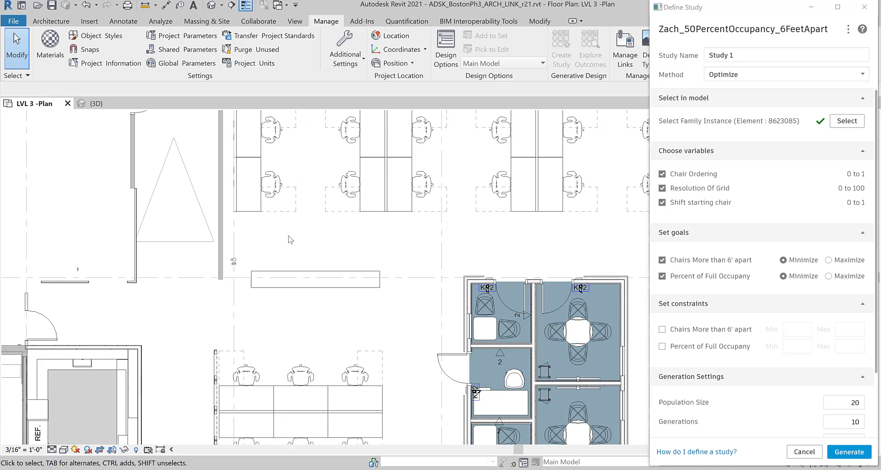
pyautogui.scroll(-5, 291, 239)
pyautogui.moveTo(468, 248); pyautogui.dragTo(283, 208, button='middle')
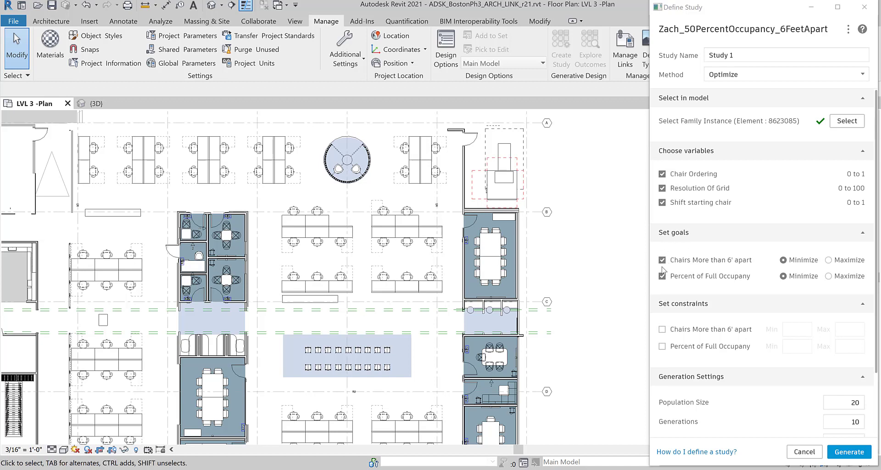
# Maximize both goals and constrain Percent of Full Occupany to Min 0.29, Max 0.30.
pyautogui.click(828, 260)
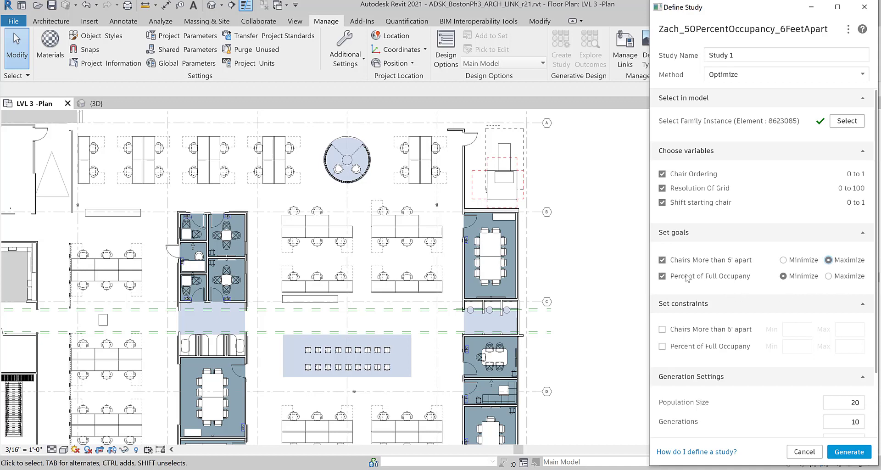
pyautogui.click(829, 276)
pyautogui.scroll(-3, 673, 352)
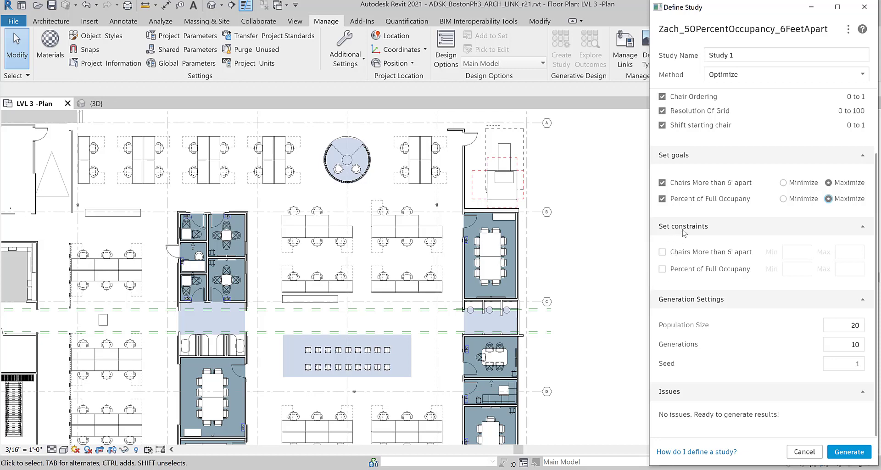
pyautogui.click(661, 269)
pyautogui.click(796, 272)
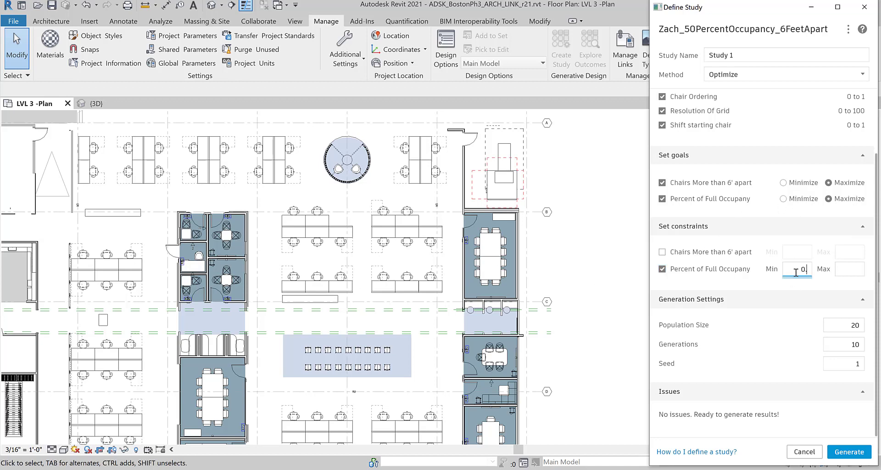
pyautogui.click(849, 270)
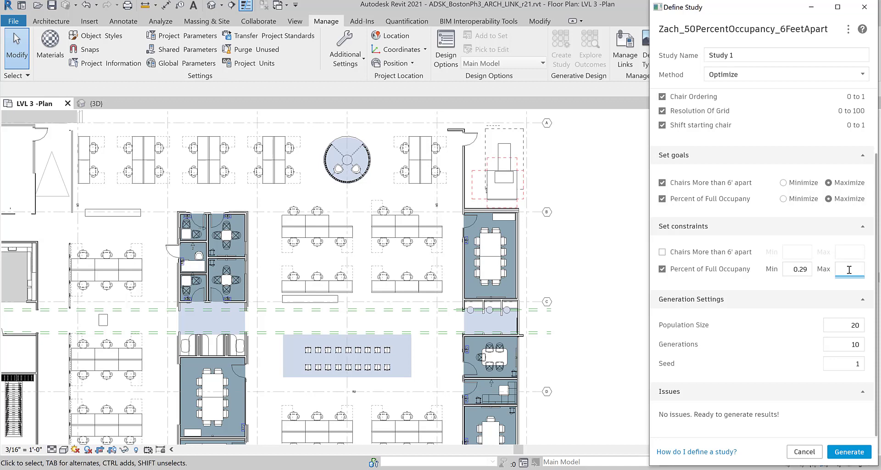
pyautogui.write('0.30')
# Generate Study 1 outcomes and inspect the Revit and GenerativeDesign processes in Task Manager.
pyautogui.click(849, 452)
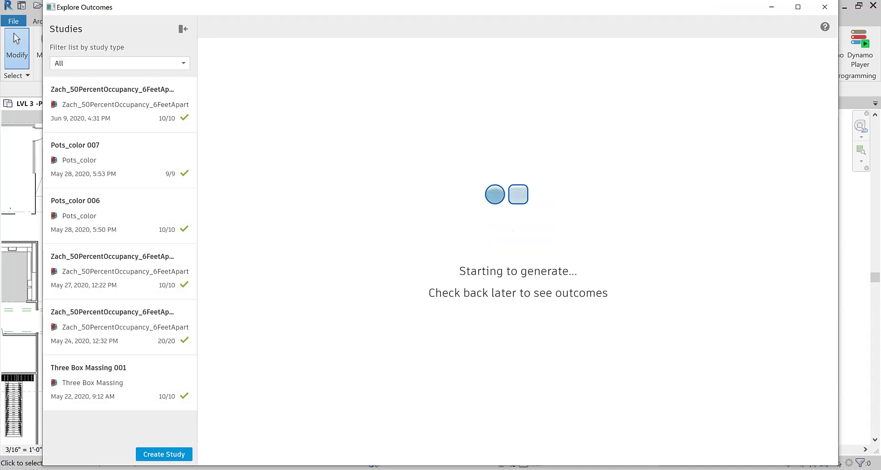
pyautogui.hotkey('ctrl', 'shift', 'Escape')
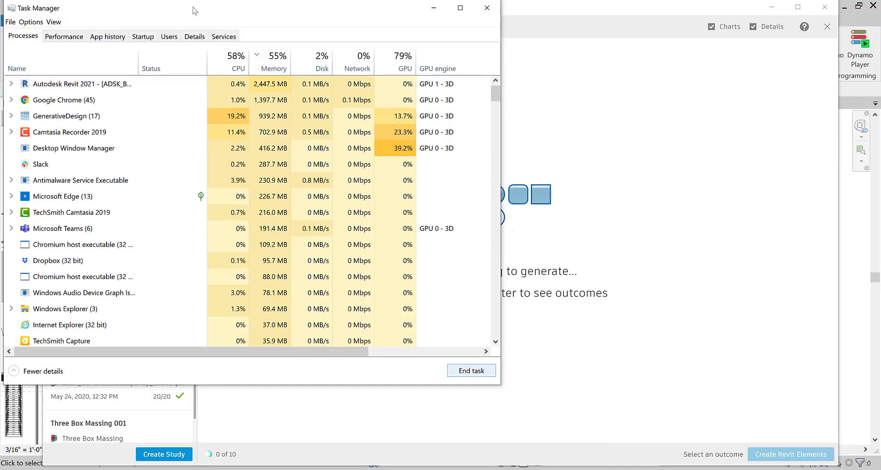
pyautogui.moveTo(222, 13); pyautogui.dragTo(524, 102)
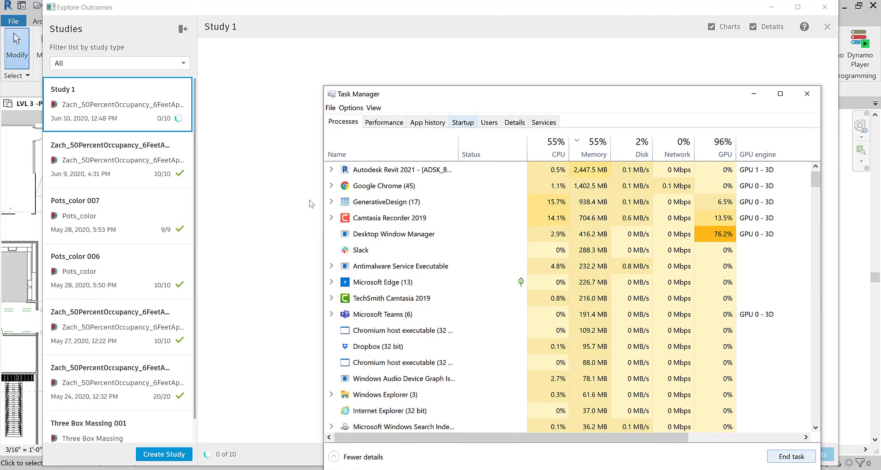
pyautogui.click(331, 169)
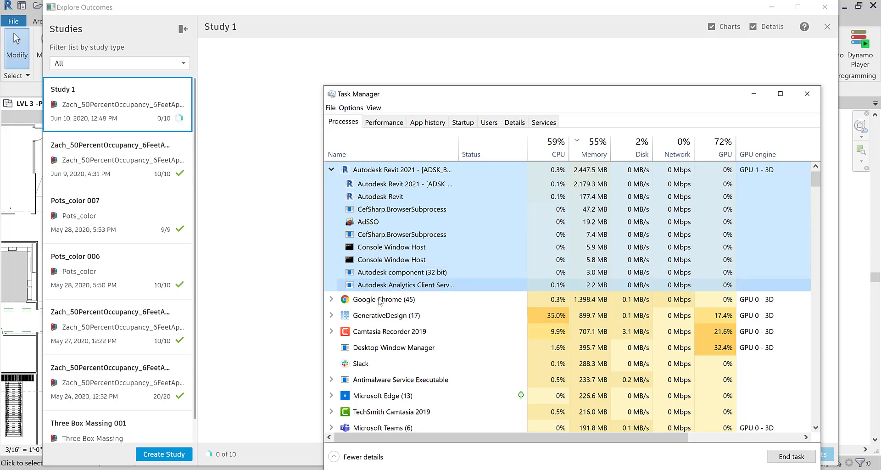
pyautogui.click(331, 315)
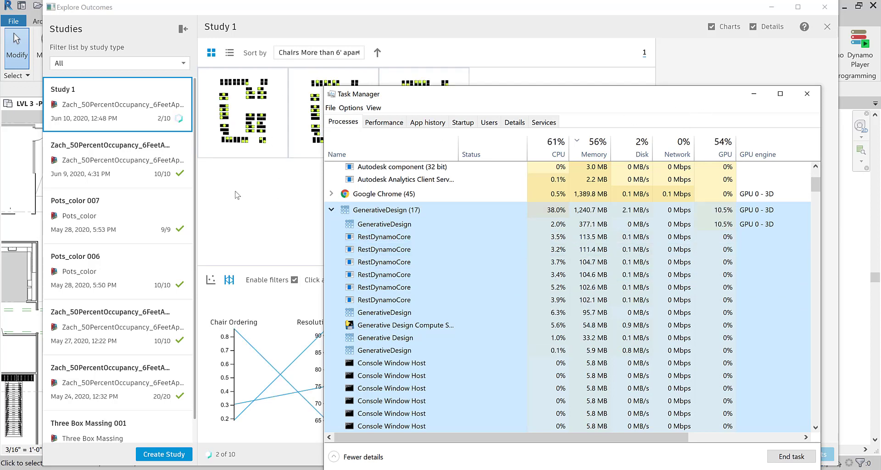
# Hide Task Manager and arrange the outcomes window over the plan, viewing the first outcome.
pyautogui.click(754, 94)
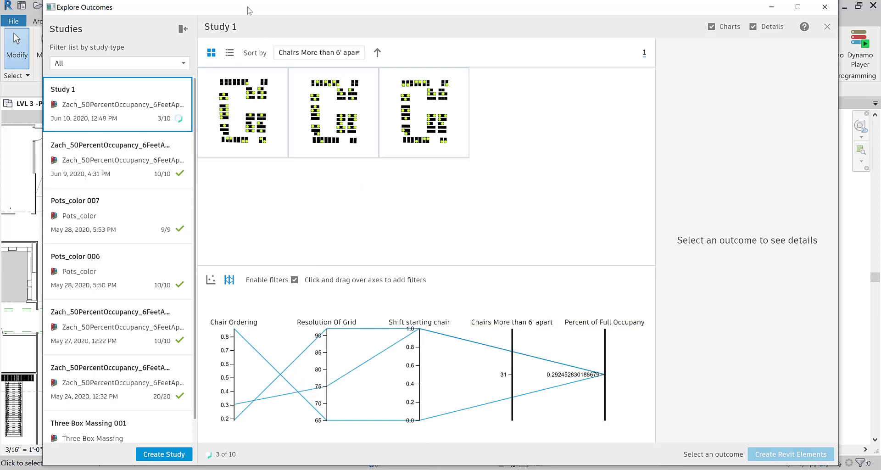
pyautogui.moveTo(250, 10); pyautogui.dragTo(527, 25)
pyautogui.click(180, 191)
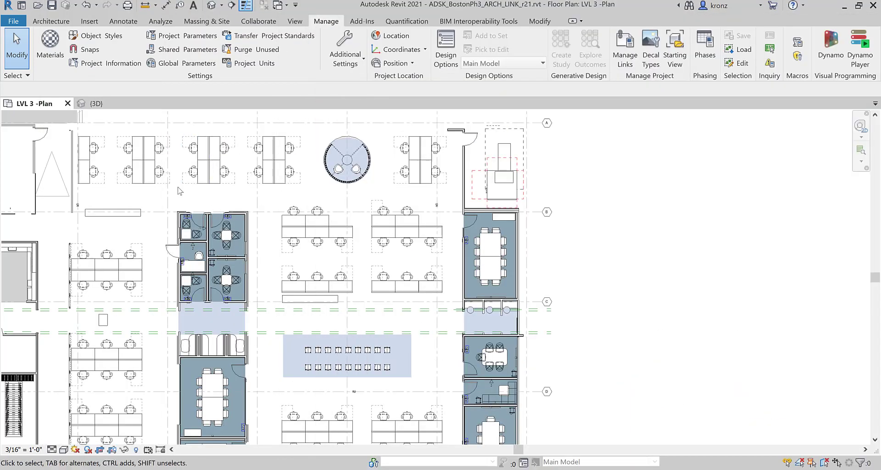
pyautogui.scroll(4, 180, 191)
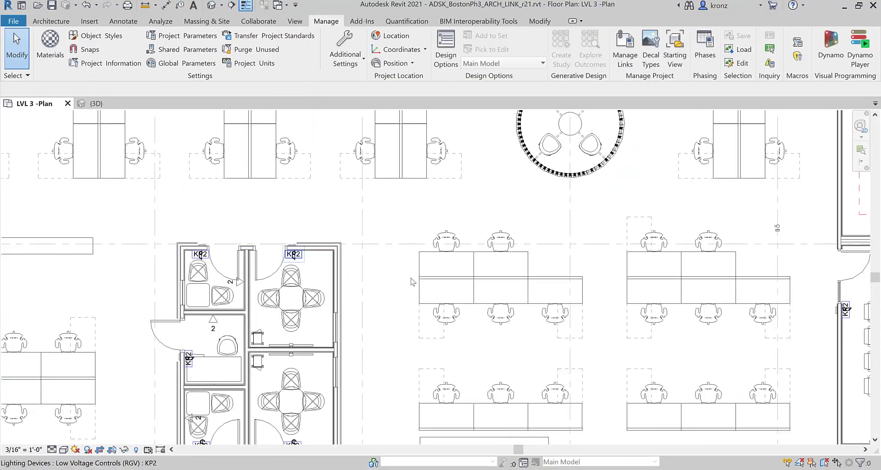
pyautogui.hotkey('alt', 'Tab')
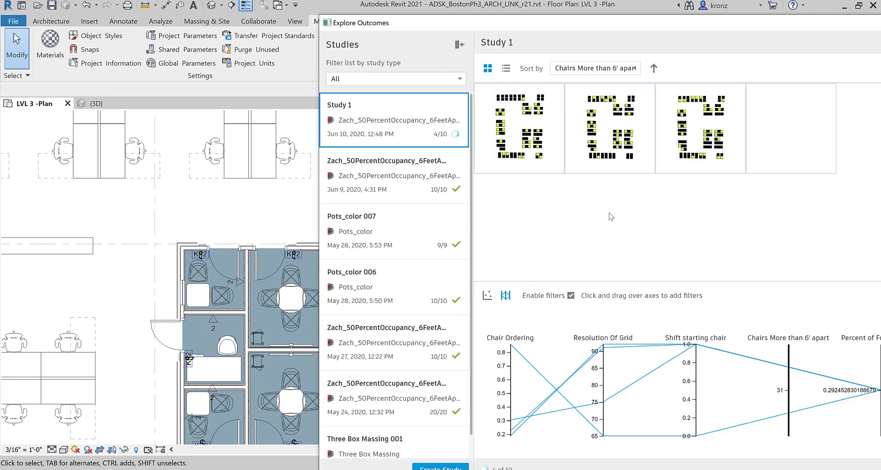
pyautogui.moveTo(561, 22); pyautogui.dragTo(242, 19)
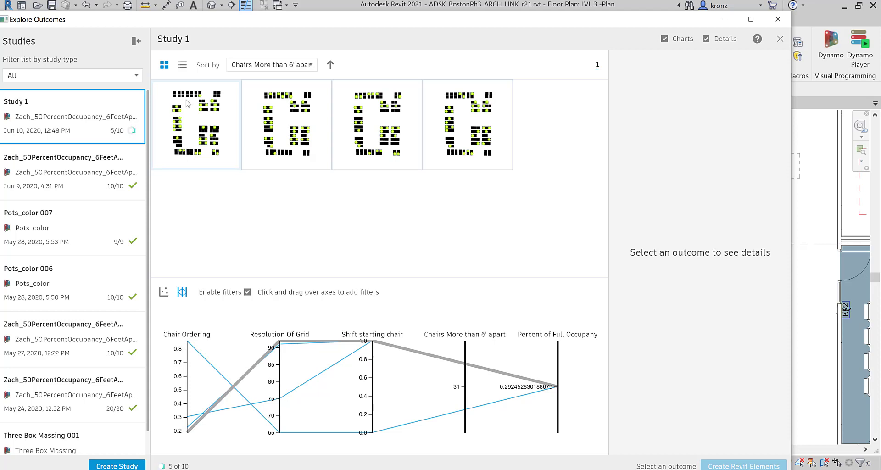
pyautogui.click(191, 132)
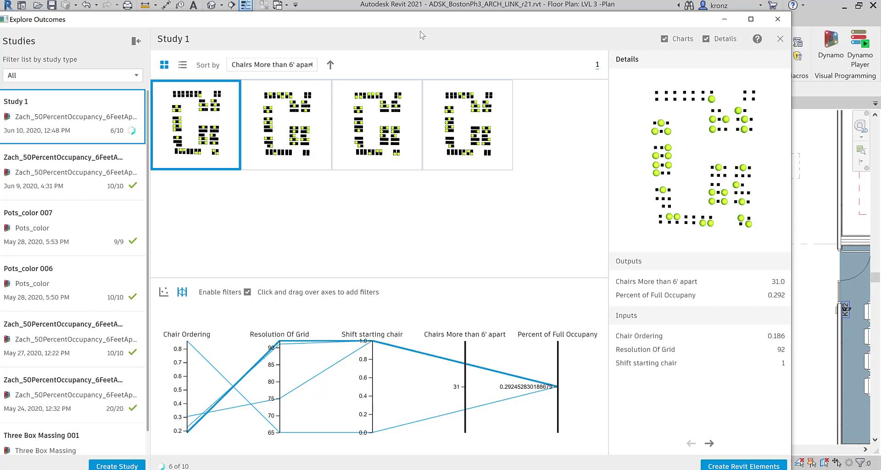
pyautogui.moveTo(428, 23); pyautogui.dragTo(437, 282)
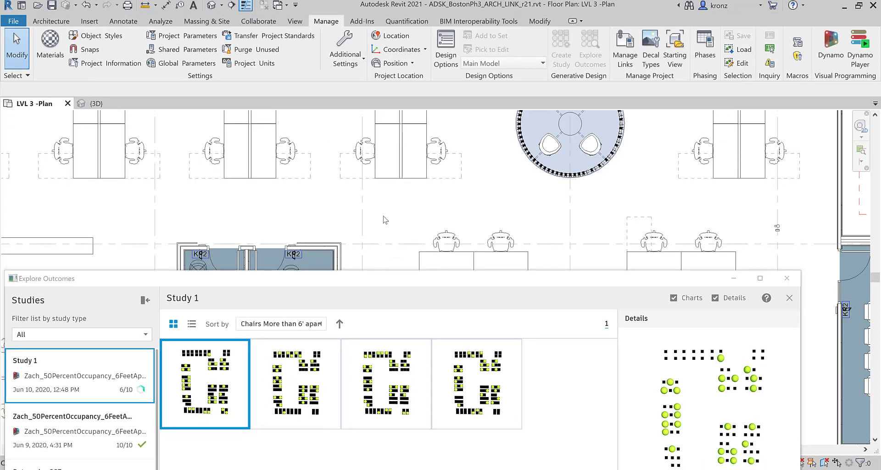
pyautogui.click(386, 219)
pyautogui.scroll(-4, 385, 219)
pyautogui.scroll(-1, 384, 218)
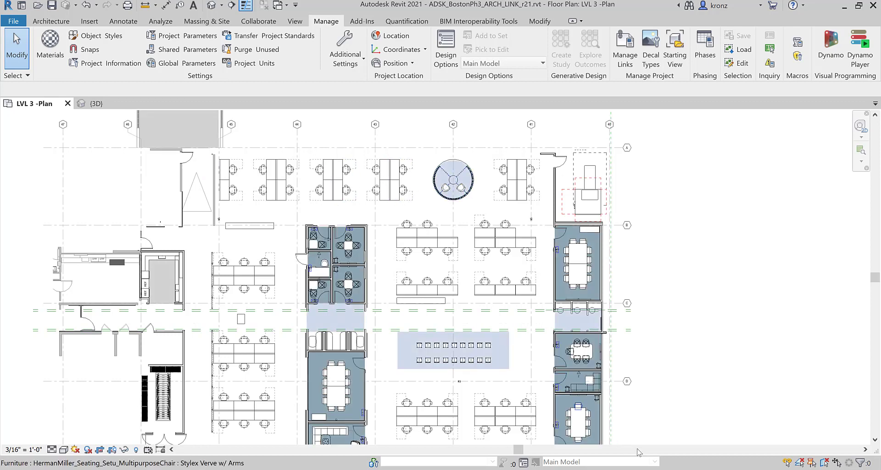
pyautogui.moveTo(459, 278); pyautogui.dragTo(285, 134)
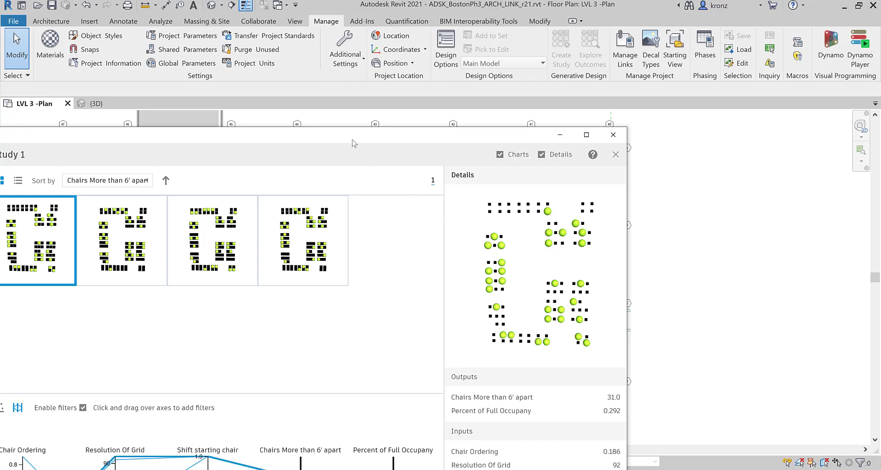
# Compare the second, third and fourth outcomes, then select the first outcome (31 chairs 6' apart).
pyautogui.click(116, 252)
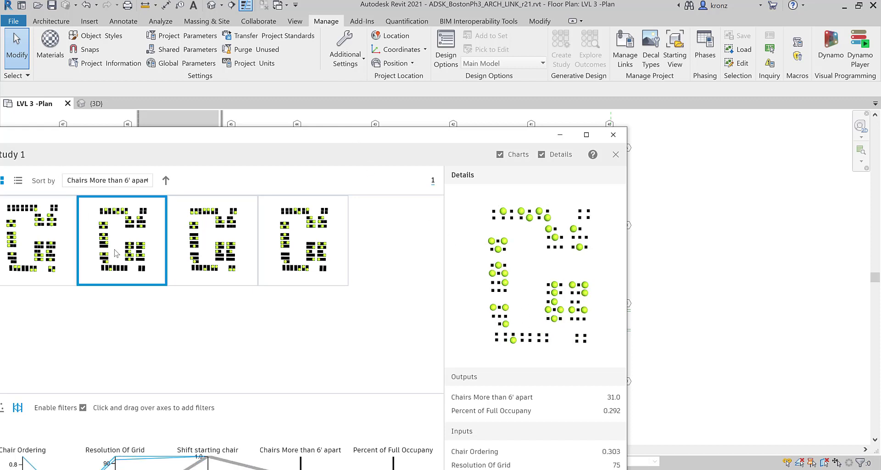
pyautogui.click(212, 236)
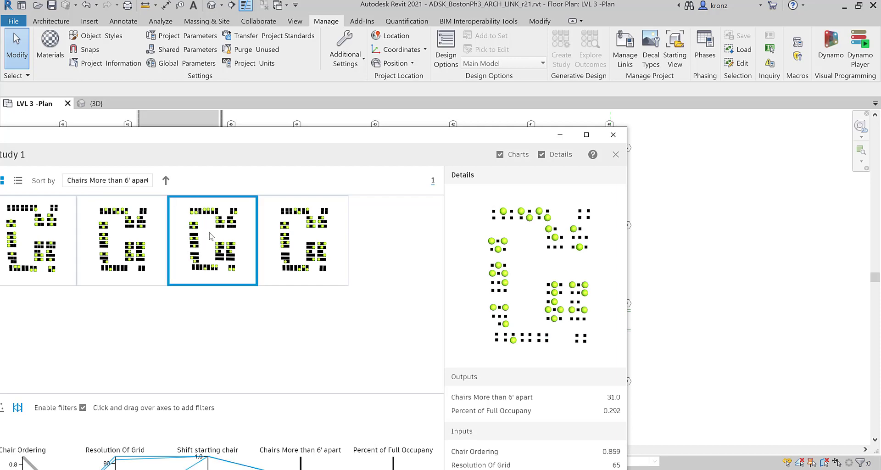
pyautogui.click(297, 238)
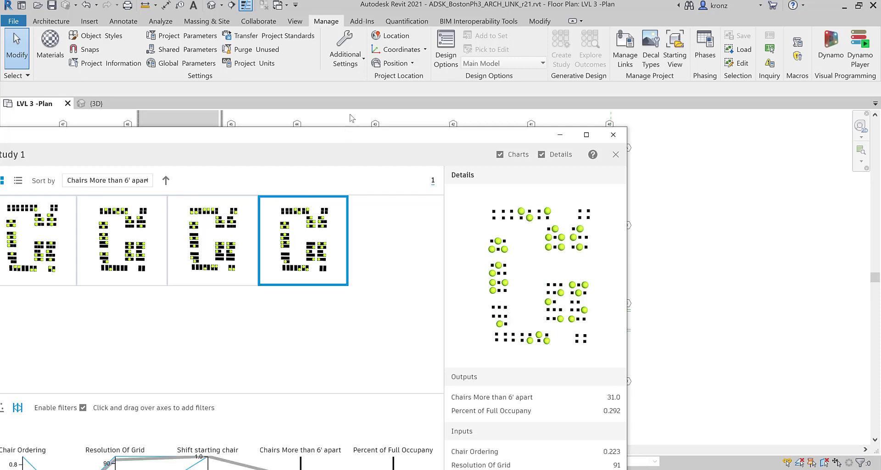
pyautogui.moveTo(325, 130); pyautogui.dragTo(374, 19)
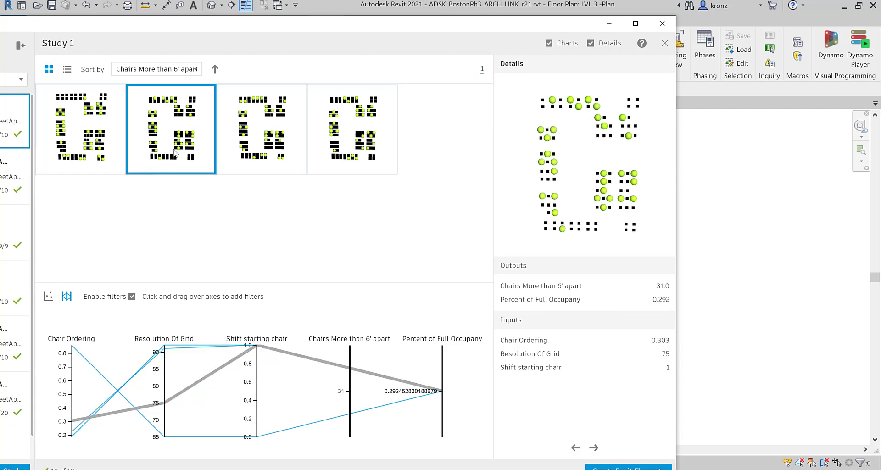
pyautogui.click(256, 130)
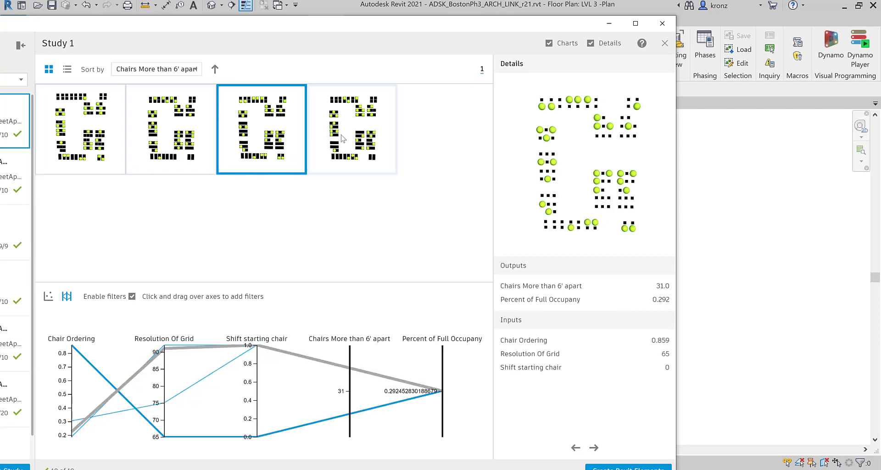
pyautogui.click(357, 141)
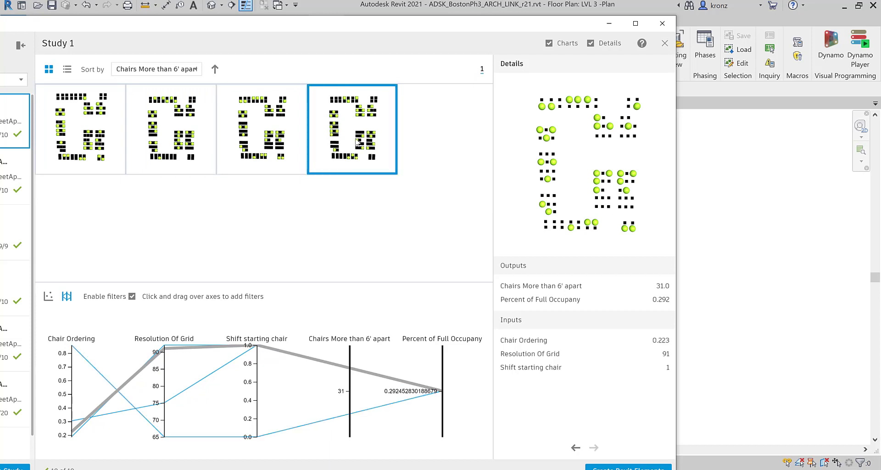
pyautogui.click(259, 132)
pyautogui.click(164, 144)
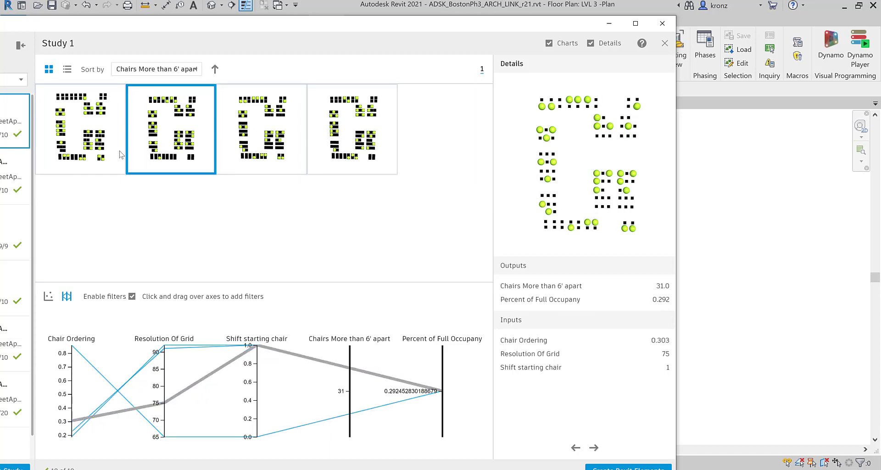
pyautogui.click(68, 158)
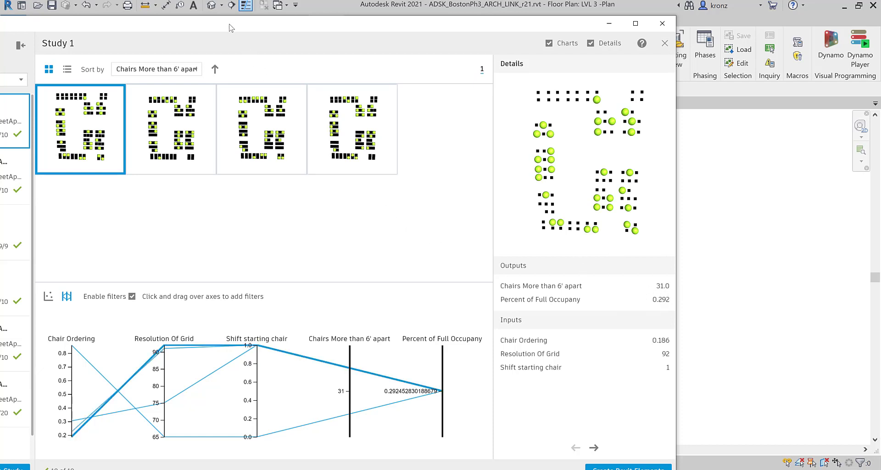
# Collapse the Studies list and narrow the outcomes window beside the plan.
pyautogui.moveTo(231, 28); pyautogui.dragTo(362, 14)
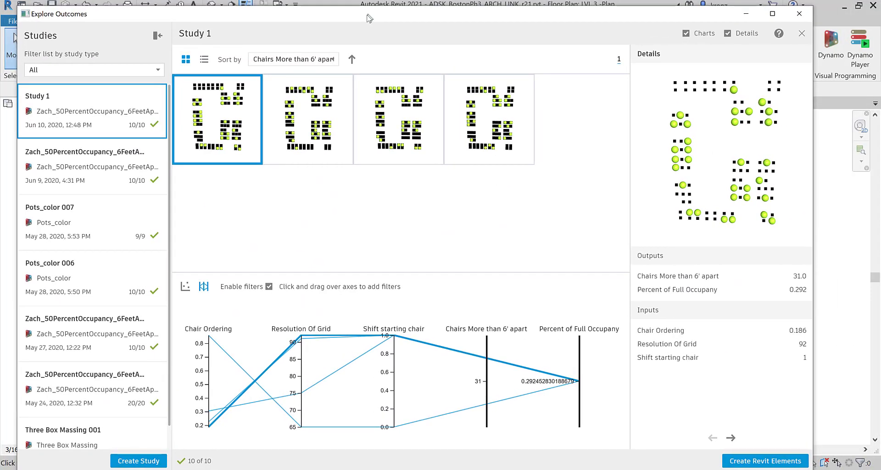
pyautogui.click(157, 36)
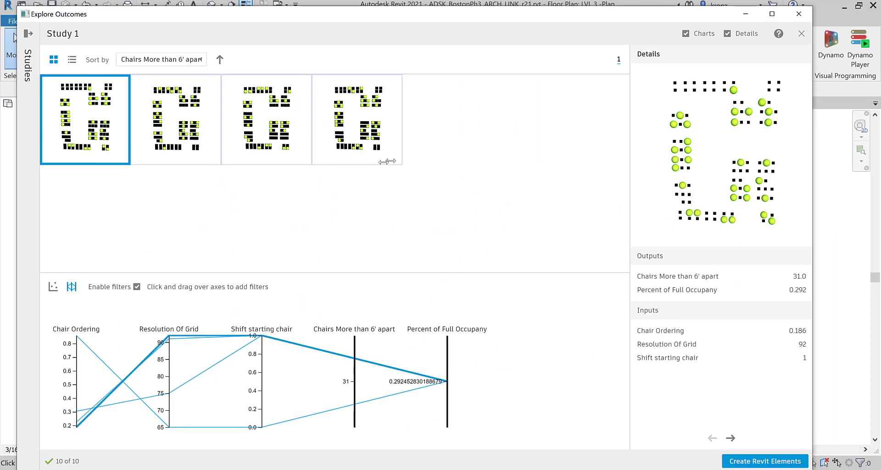
pyautogui.moveTo(813, 113); pyautogui.dragTo(384, 161)
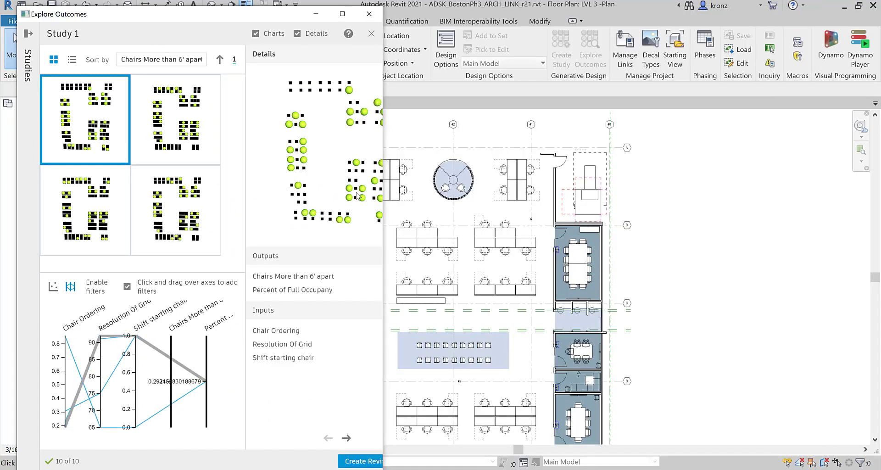
# Create the top Study 1 outcome's chairs in Revit and view the green-overridden chairs in LVL 3.
pyautogui.click(354, 461)
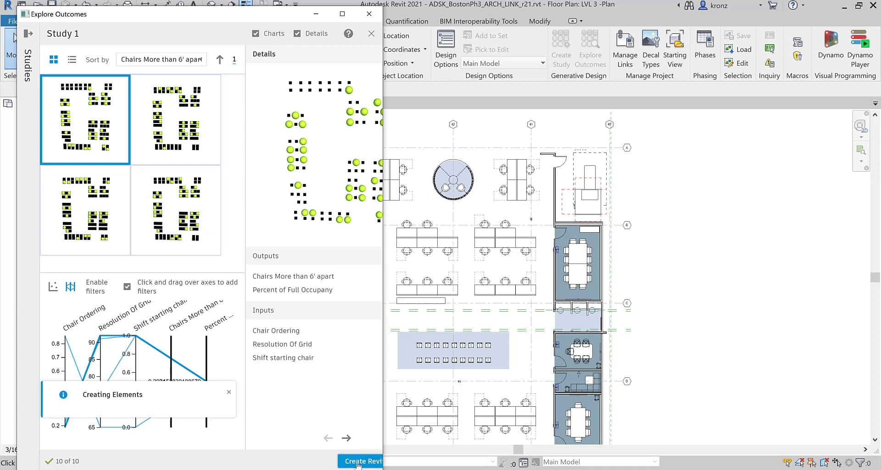
pyautogui.moveTo(269, 17); pyautogui.dragTo(177, 27)
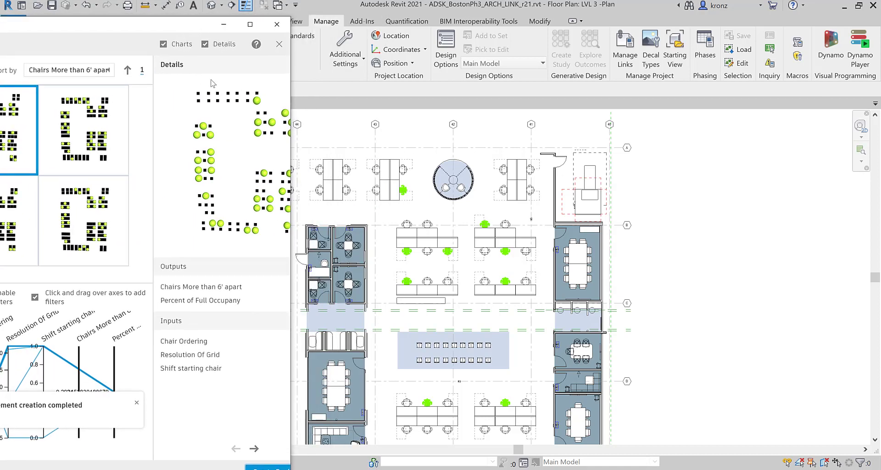
pyautogui.click(444, 267)
pyautogui.scroll(5, 444, 267)
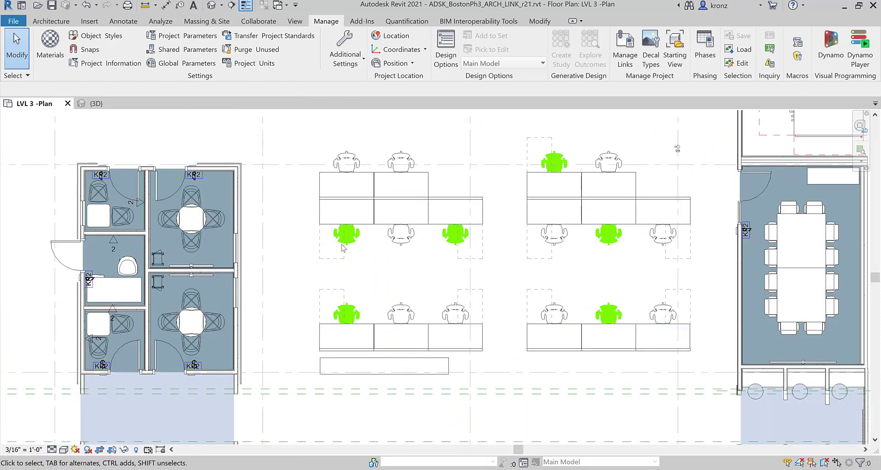
pyautogui.scroll(-3, 380, 309)
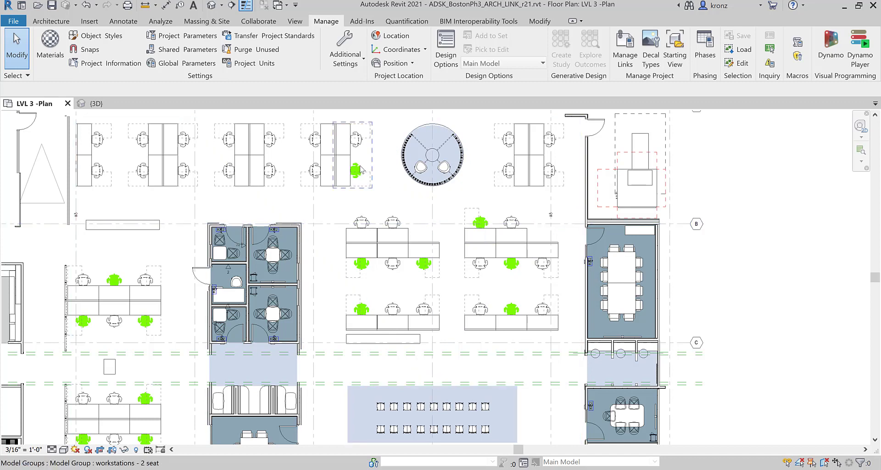
pyautogui.scroll(2, 361, 172)
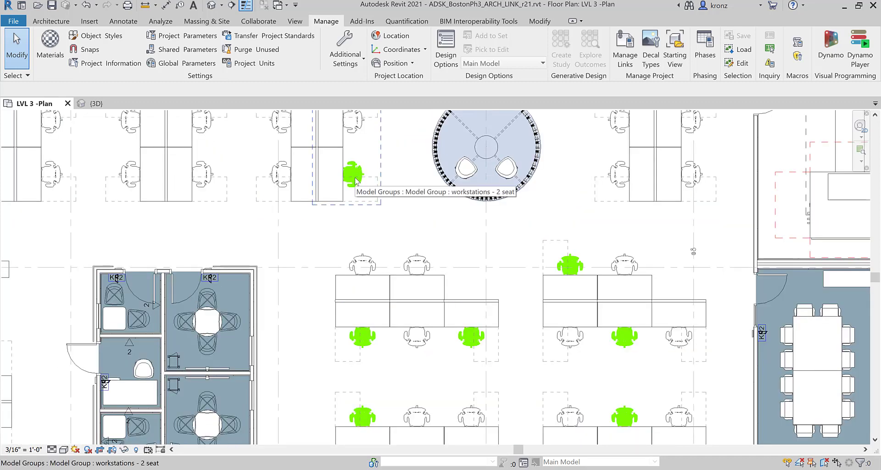
pyautogui.press('Tab')
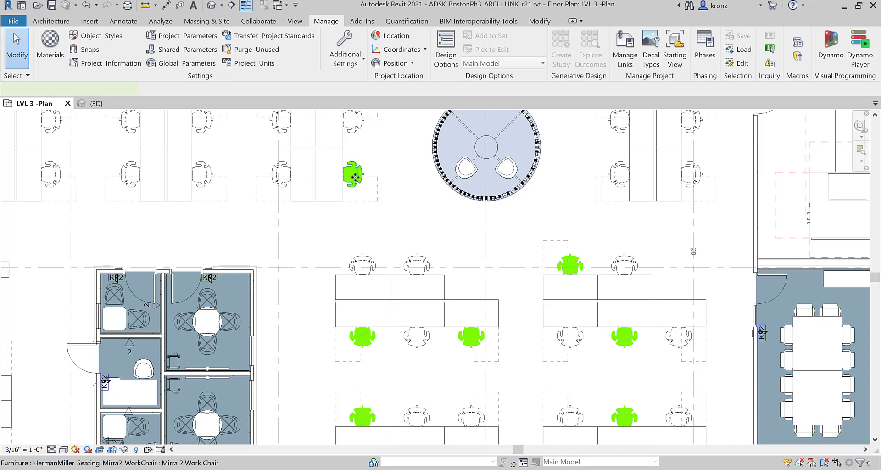
# Reset the graphic overrides on the chair by the round table to remove its green colour.
pyautogui.rightClick(356, 178)
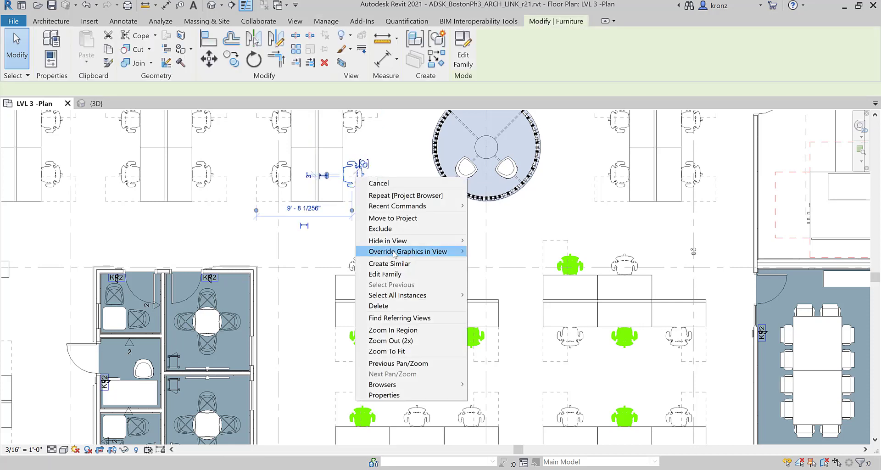
pyautogui.moveTo(394, 253)
pyautogui.click(520, 262)
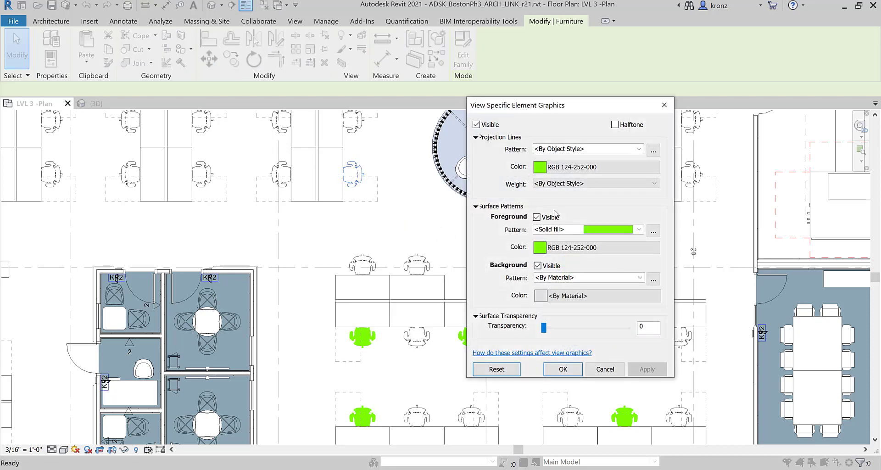
pyautogui.click(488, 371)
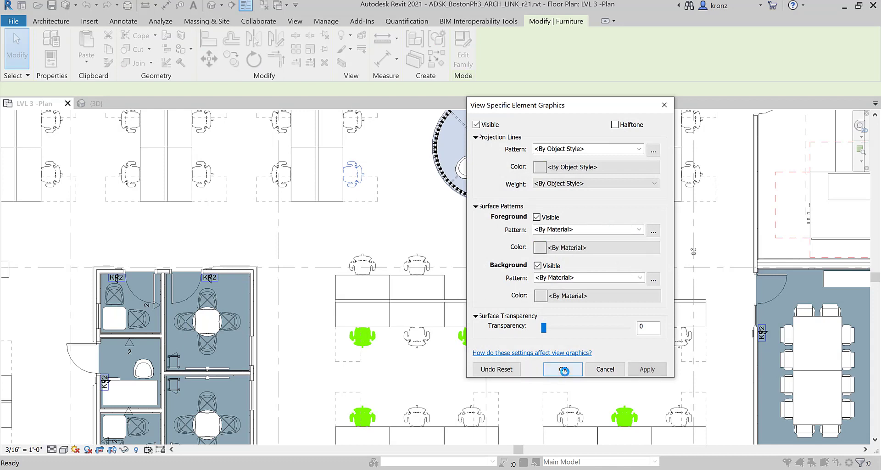
pyautogui.press('Return')
# Reselect that chair alone and check its By Element overrides, cancelling without changes.
pyautogui.click(358, 128)
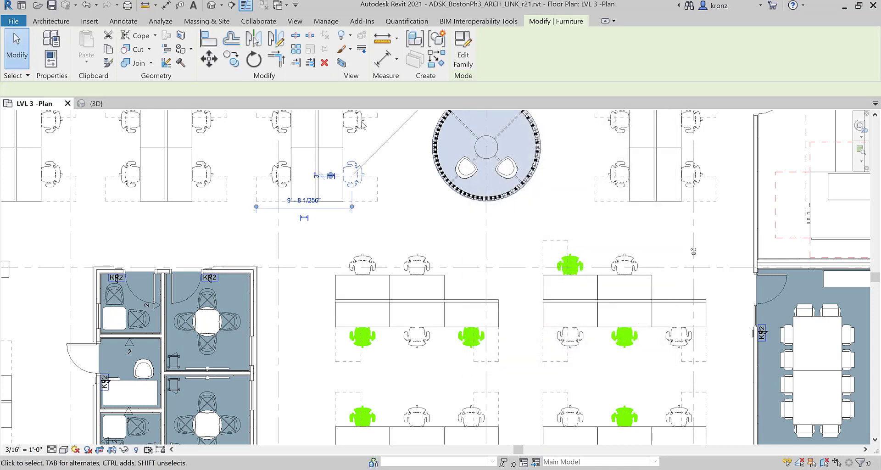
pyautogui.press('Tab')
pyautogui.click(359, 128)
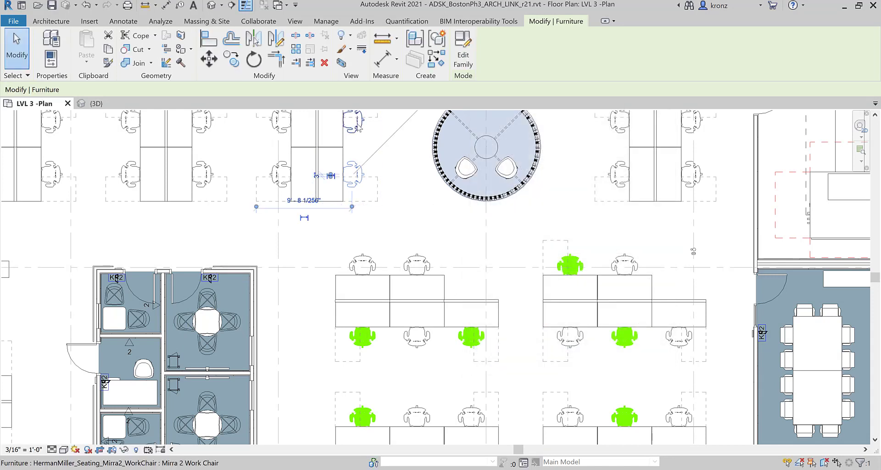
pyautogui.rightClick(359, 128)
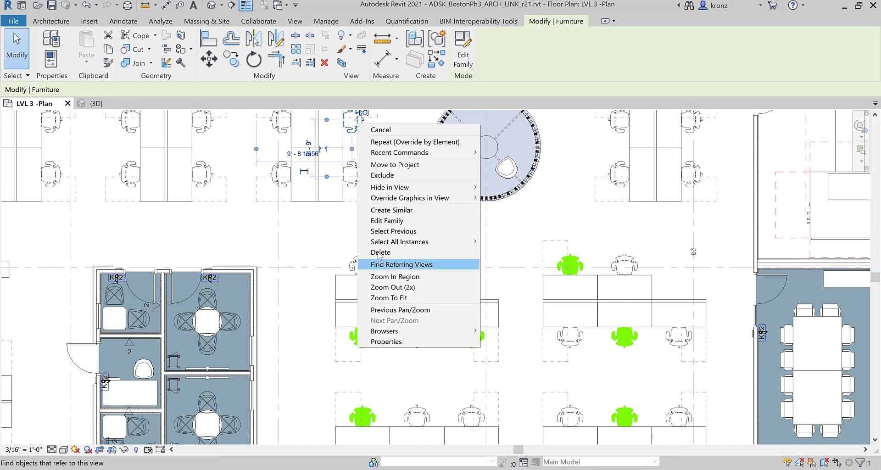
pyautogui.moveTo(408, 200)
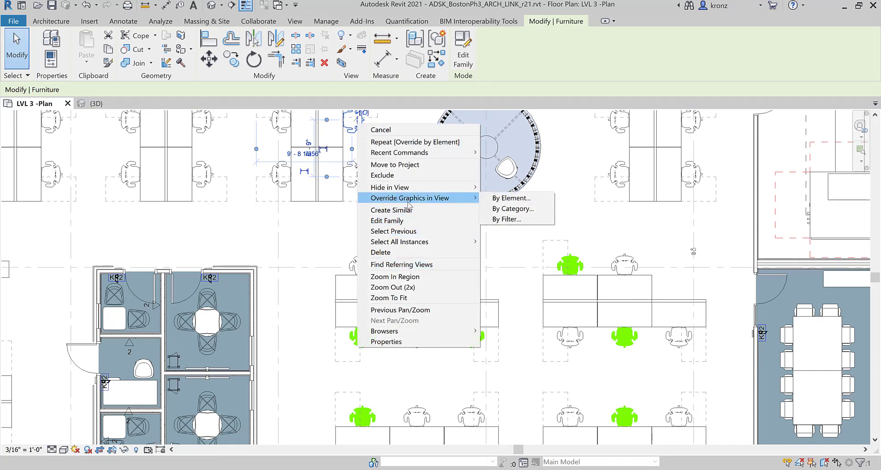
pyautogui.click(513, 199)
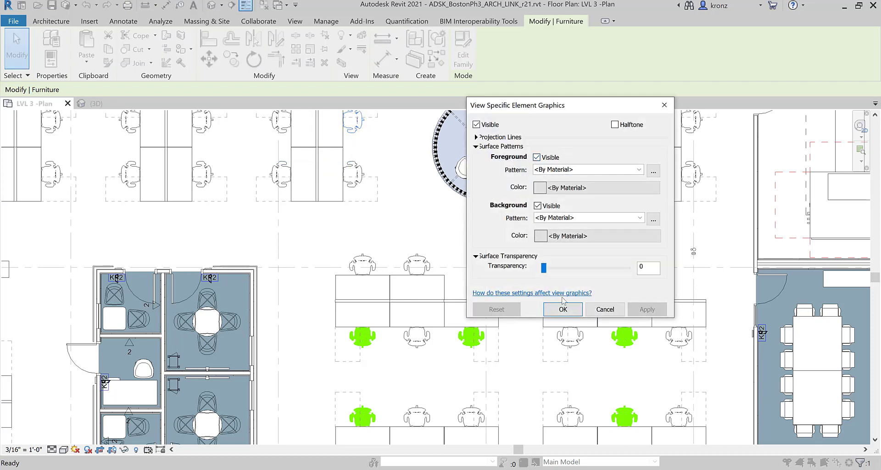
pyautogui.click(602, 308)
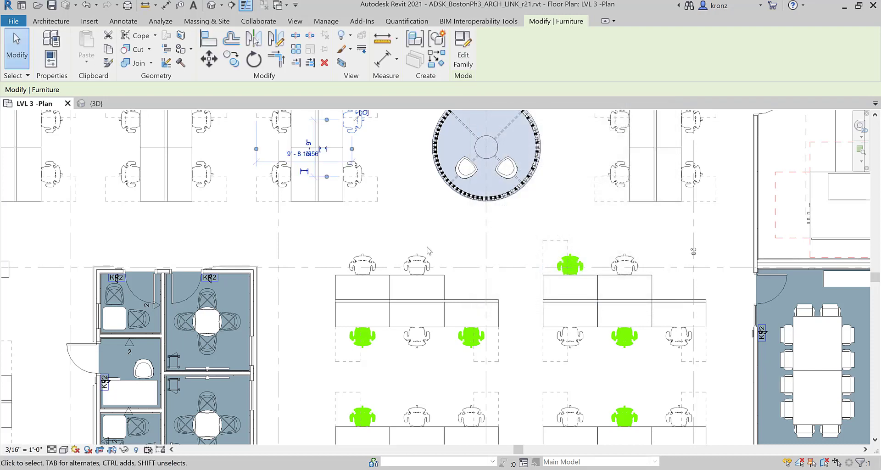
pyautogui.scroll(-2, 507, 308)
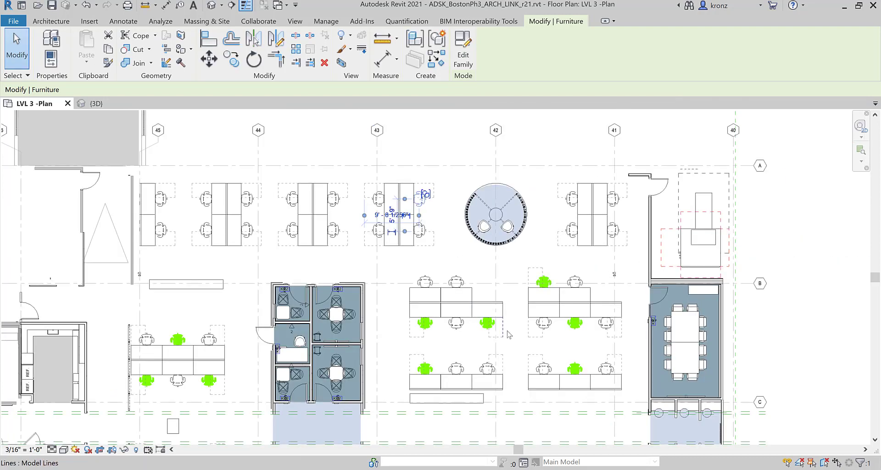
# Create Revit elements from the bottom-right outcome and pan the plan to see the new green chairs.
pyautogui.hotkey('alt', 'Tab')
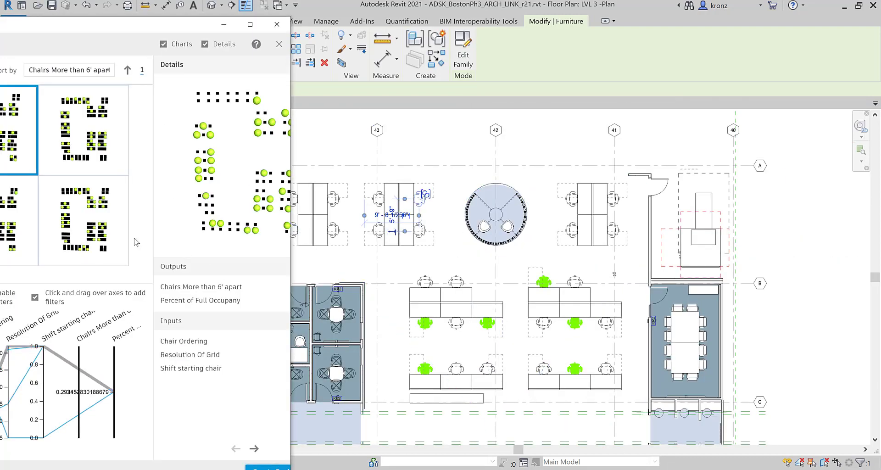
pyautogui.click(91, 232)
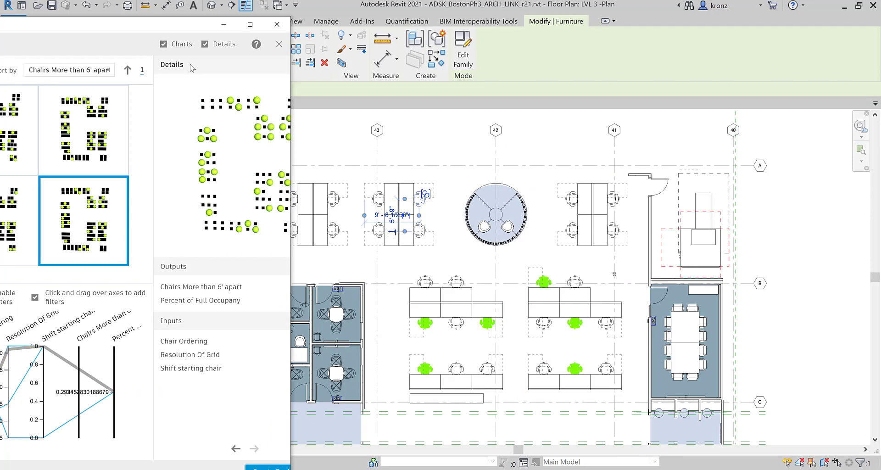
pyautogui.moveTo(175, 28); pyautogui.dragTo(179, 12)
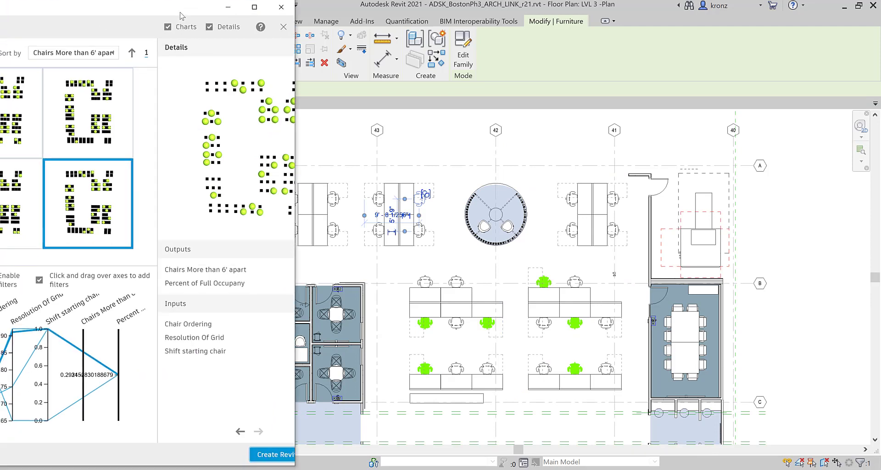
pyautogui.click(265, 456)
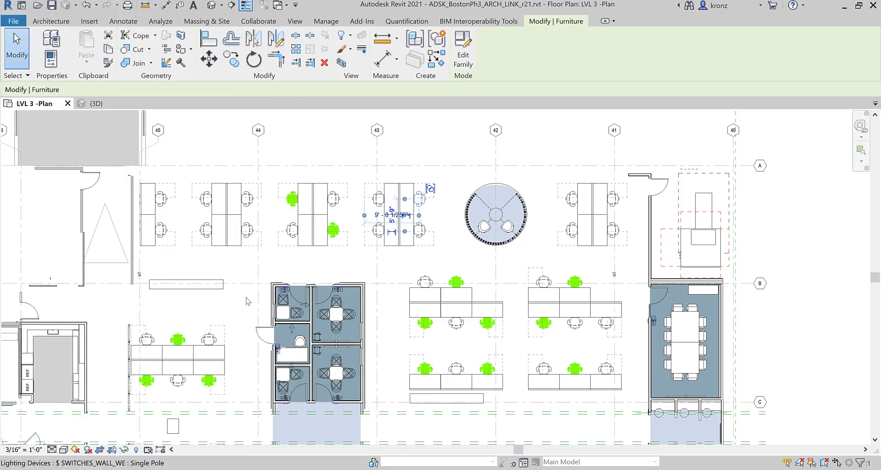
pyautogui.moveTo(288, 253); pyautogui.dragTo(356, 157, button='middle')
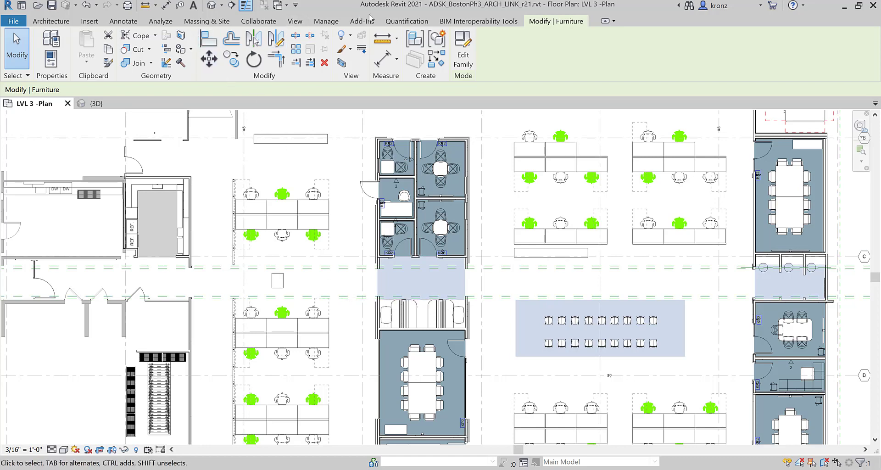
pyautogui.click(327, 22)
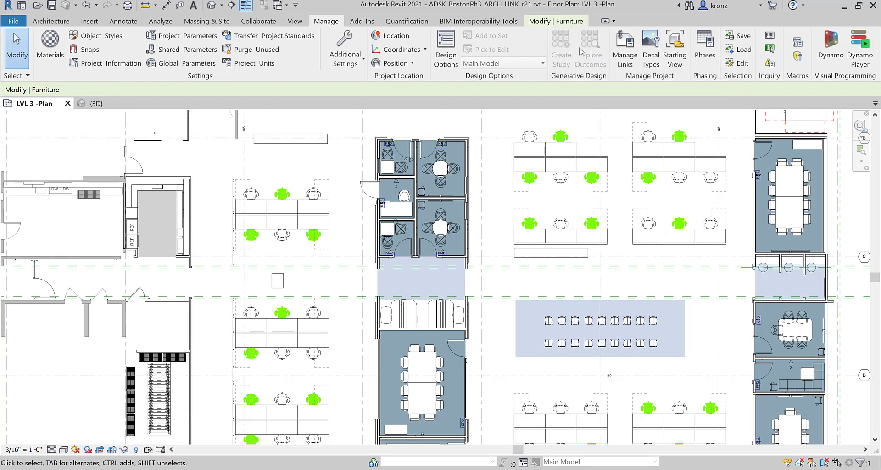
# Reopen Explore Outcomes and widen it to show 31.0 chairs over 6' apart and 0.292 occupancy.
pyautogui.click(590, 57)
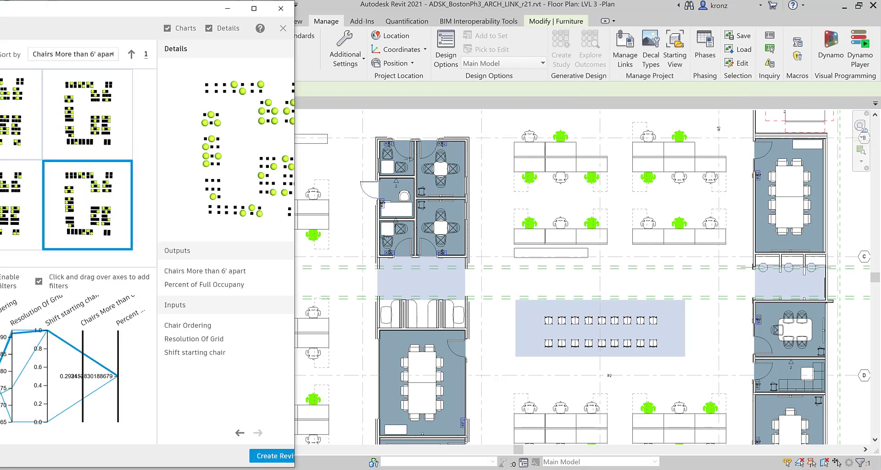
pyautogui.moveTo(163, 14); pyautogui.dragTo(394, 13)
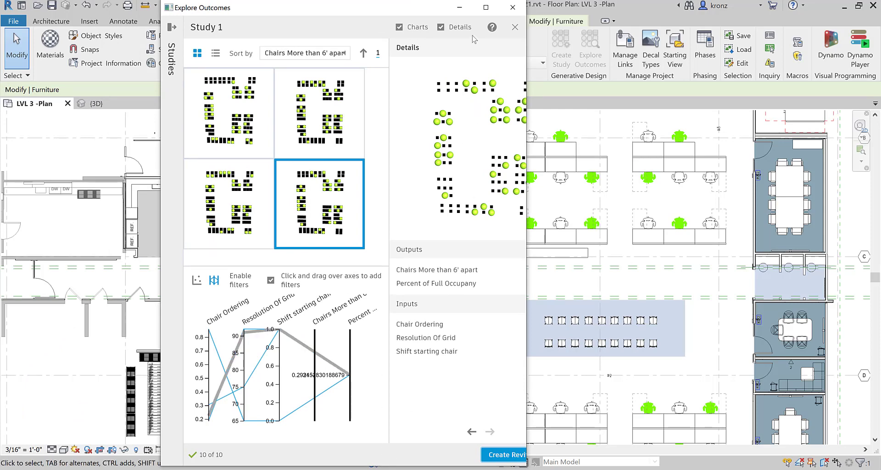
pyautogui.moveTo(411, 12); pyautogui.dragTo(363, 19)
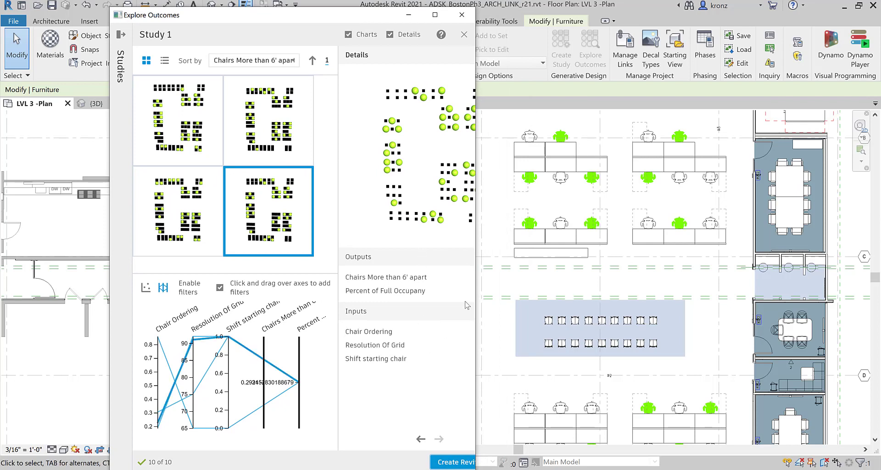
pyautogui.moveTo(477, 294); pyautogui.dragTo(650, 259)
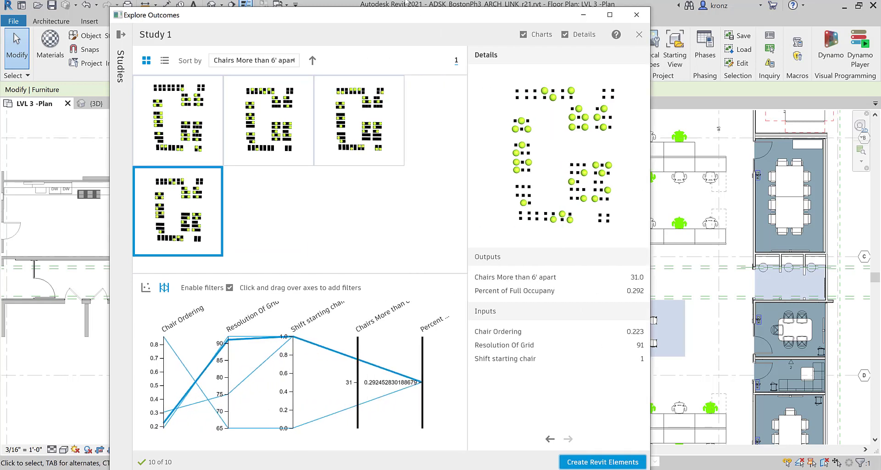
pyautogui.moveTo(390, 21); pyautogui.dragTo(308, 32)
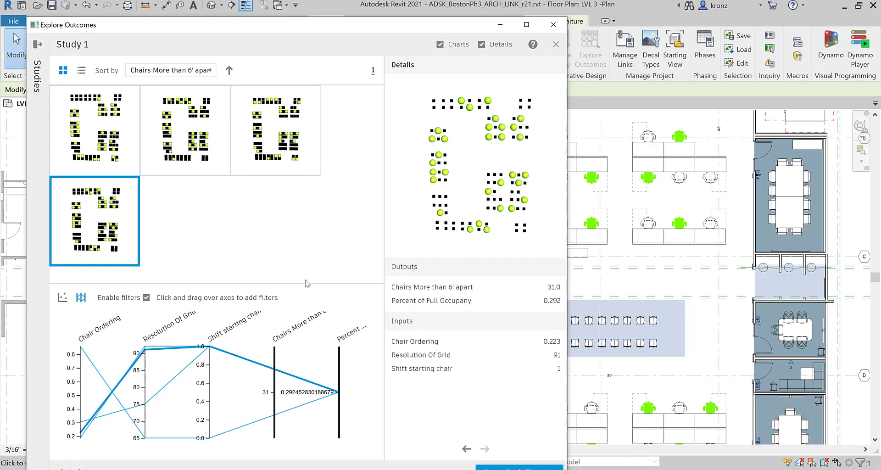